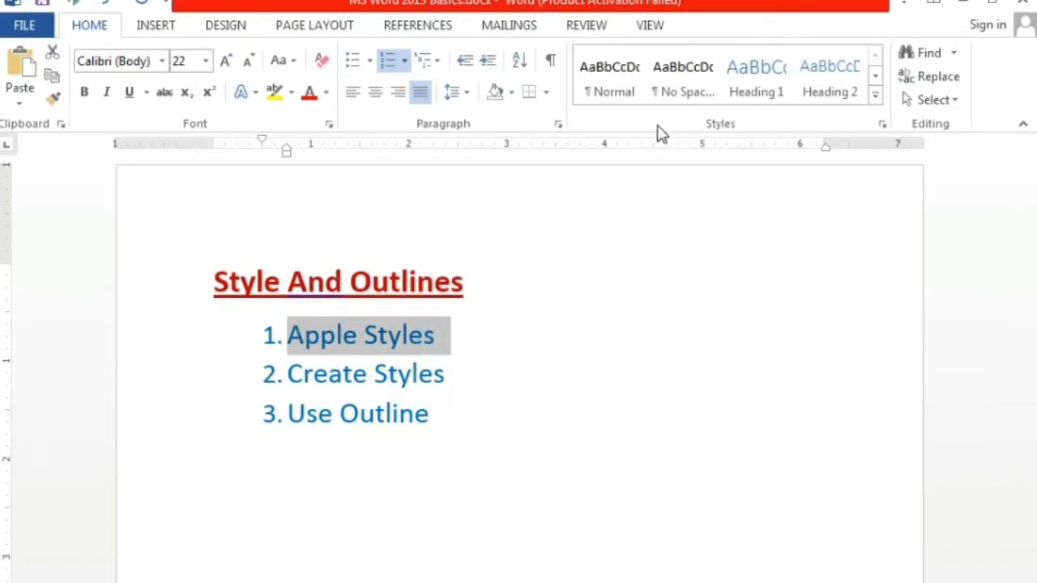
# Preview the built-in styles, such as Strong, on the "Apple Styles" list item
pyautogui.click(875, 95)
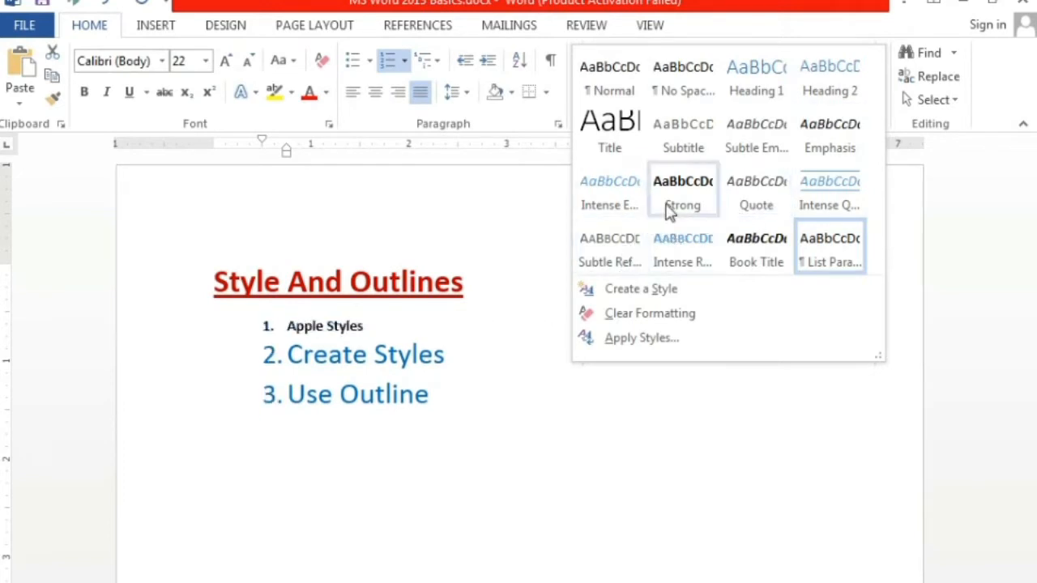
pyautogui.click(537, 435)
pyautogui.click(571, 423)
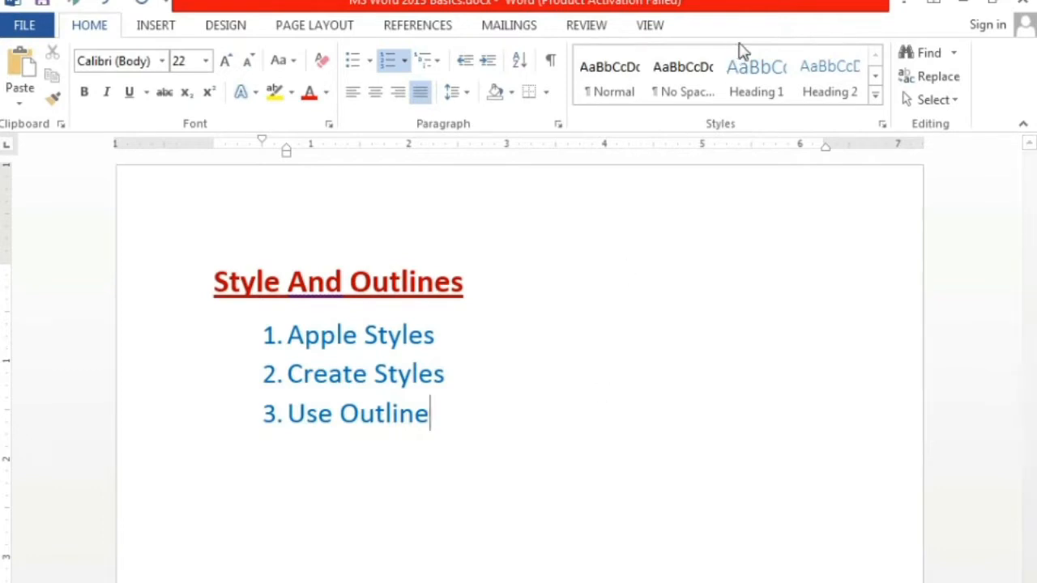
pyautogui.click(756, 77)
pyautogui.hotkey('ctrl', 'z')
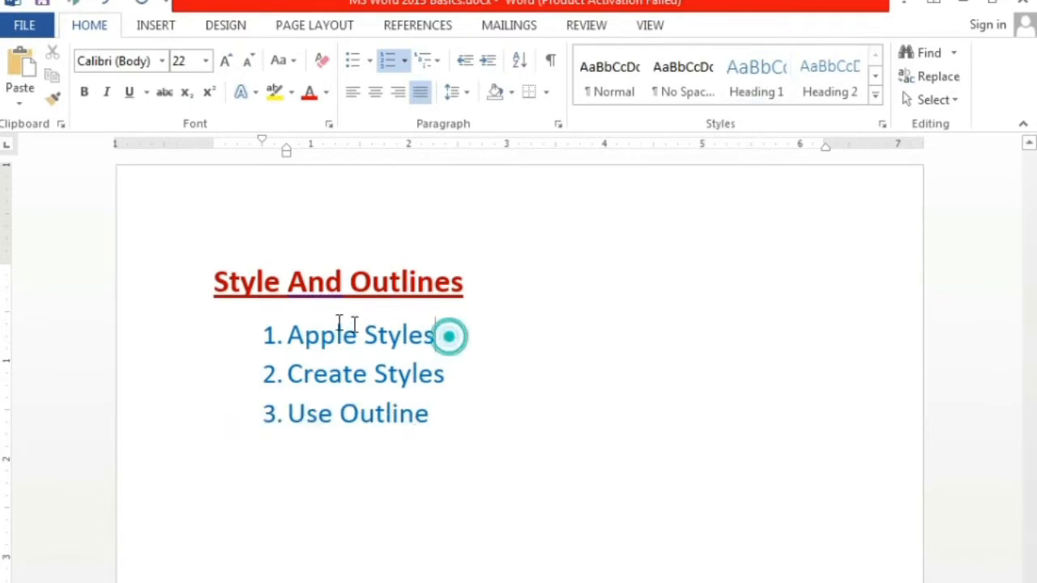
pyautogui.moveTo(448, 335); pyautogui.dragTo(312, 335)
pyautogui.click(825, 101)
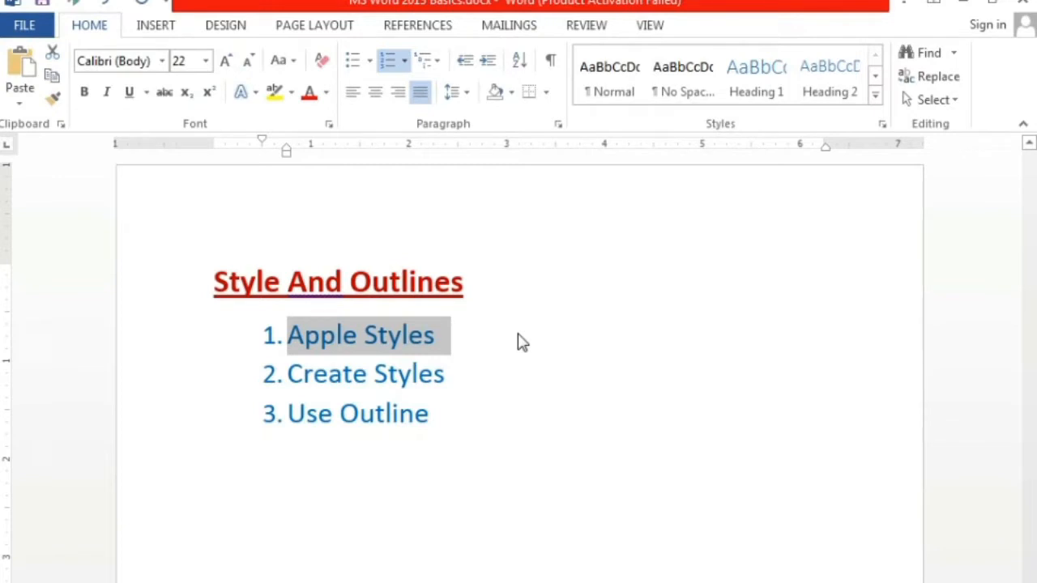
# Start creating a new style from the formatting of the "Apple Styles" list item and name it Styles1
pyautogui.click(508, 331)
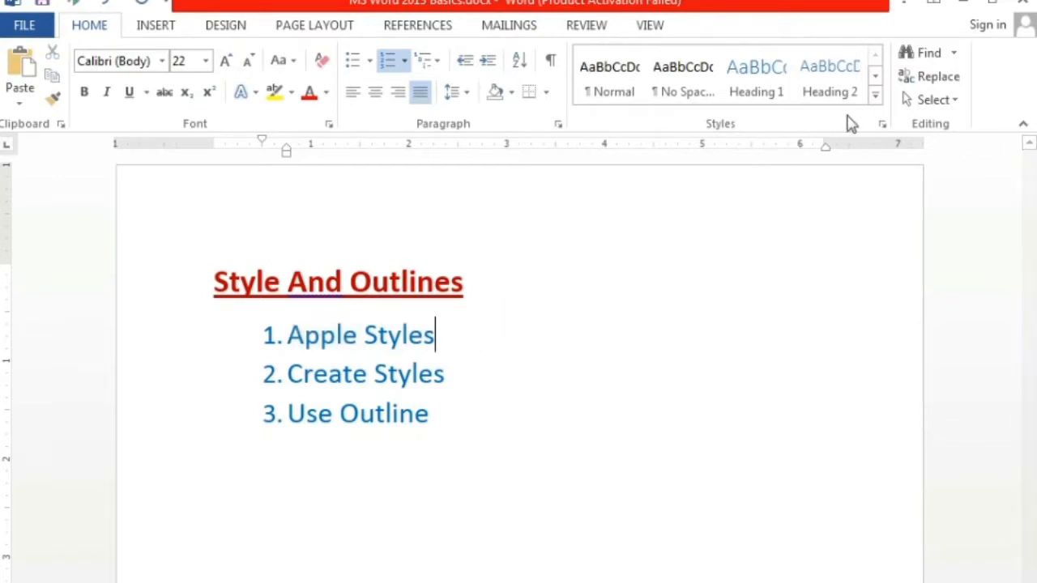
pyautogui.click(875, 97)
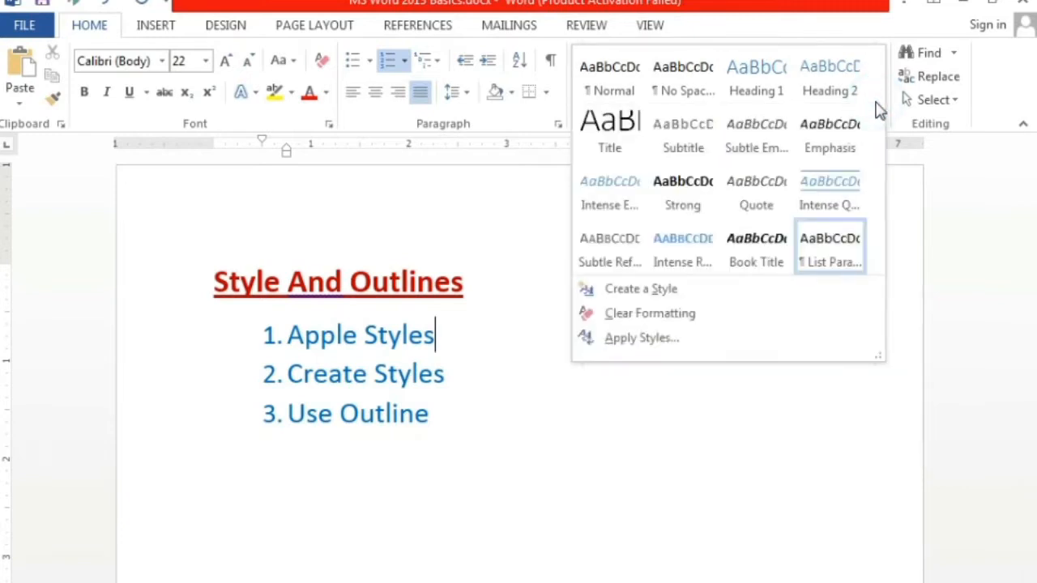
pyautogui.click(876, 102)
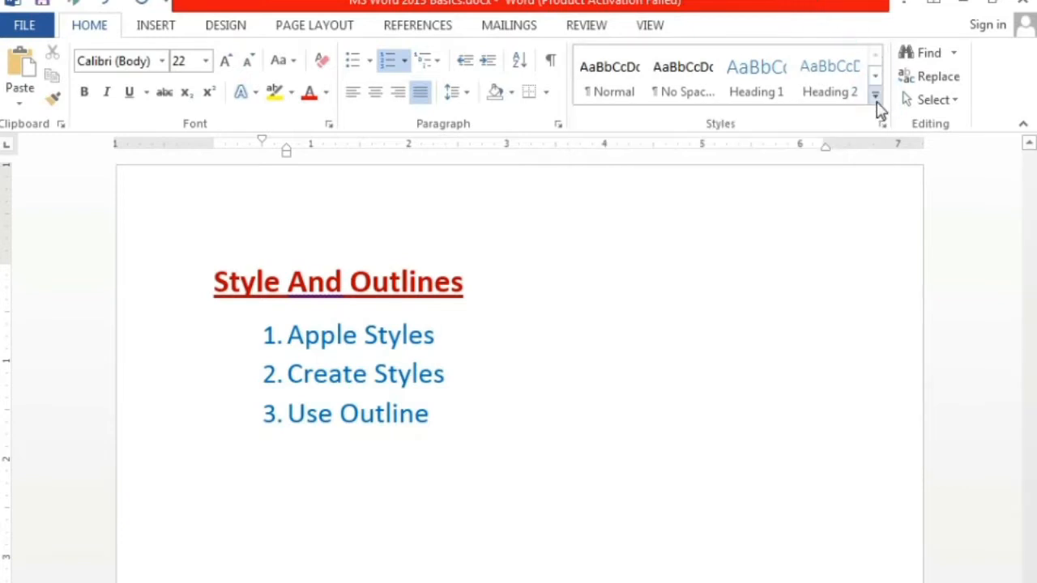
pyautogui.click(874, 97)
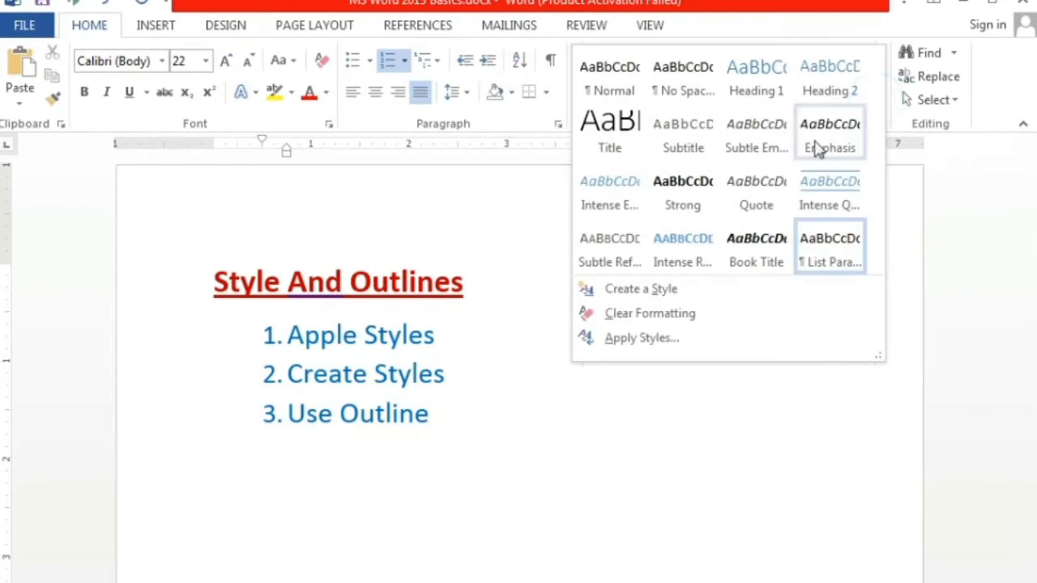
pyautogui.click(667, 293)
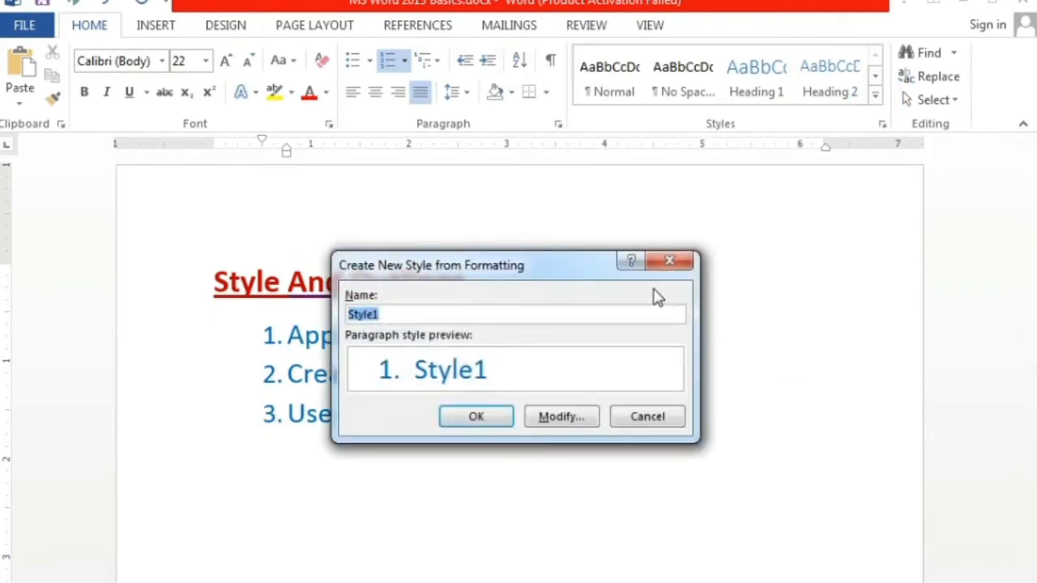
pyautogui.moveTo(490, 267); pyautogui.dragTo(614, 193)
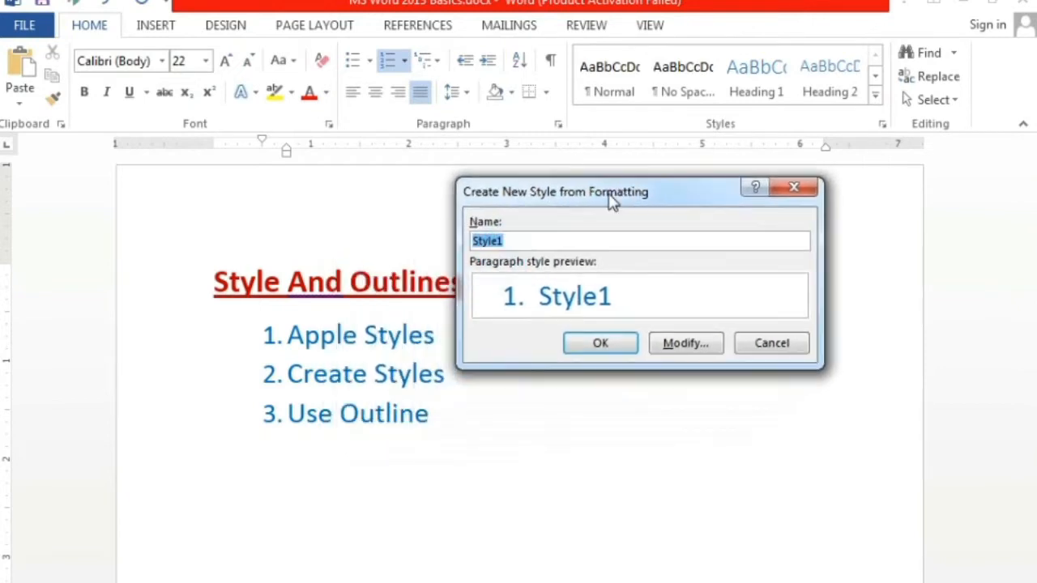
pyautogui.click(530, 235)
pyautogui.doubleClick(556, 235)
pyautogui.write('S')
pyautogui.click(491, 240)
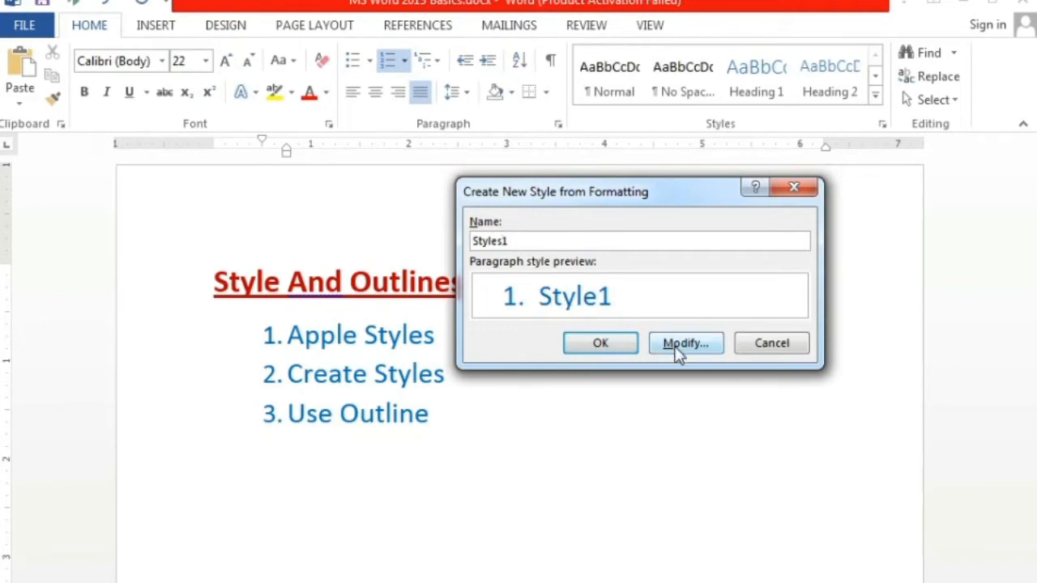
# Open the detailed settings of the new style and set its style type to Paragraph
pyautogui.click(676, 344)
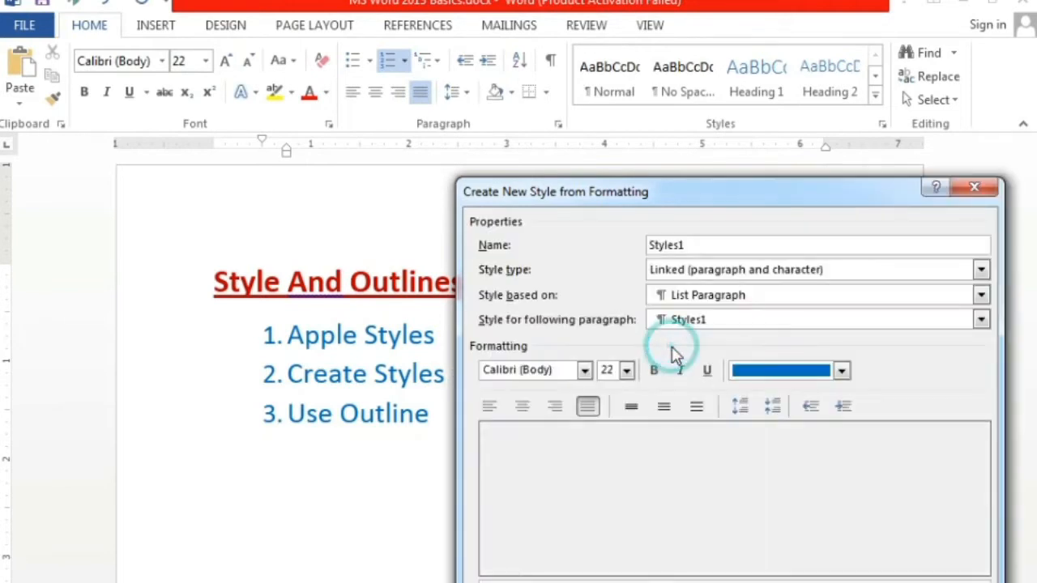
pyautogui.moveTo(703, 203); pyautogui.dragTo(693, 135)
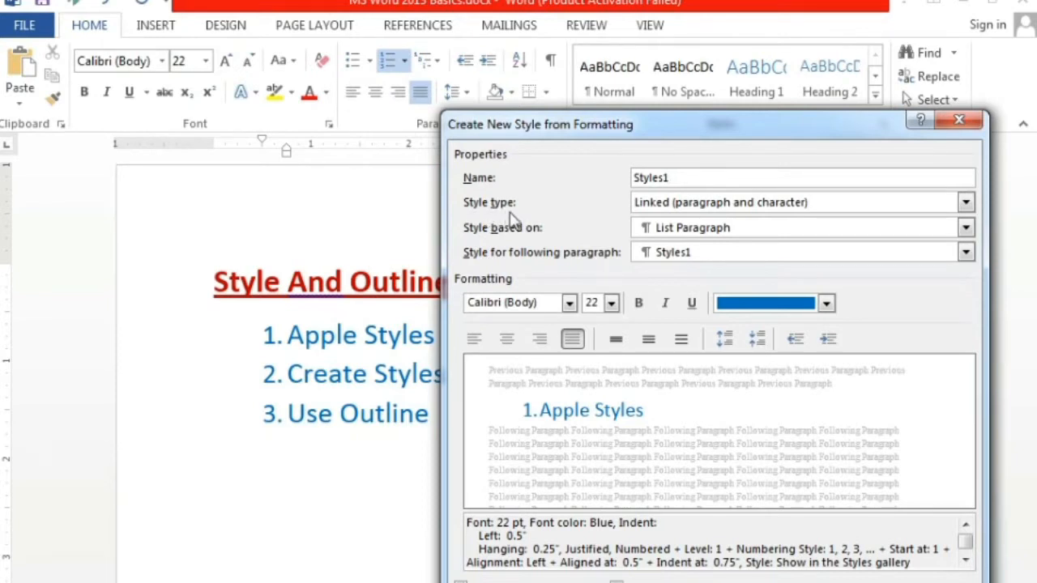
pyautogui.click(966, 207)
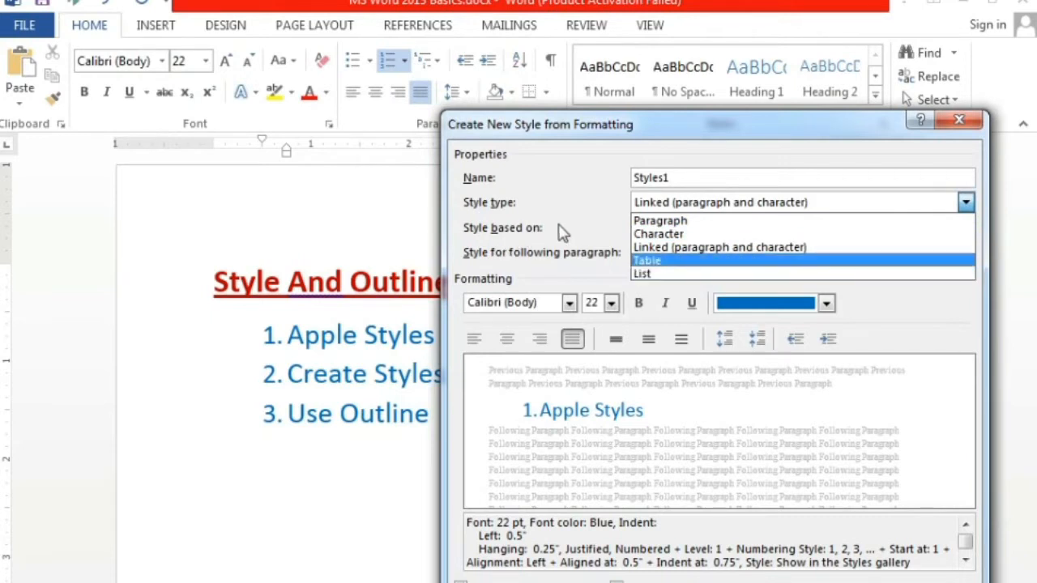
pyautogui.click(715, 226)
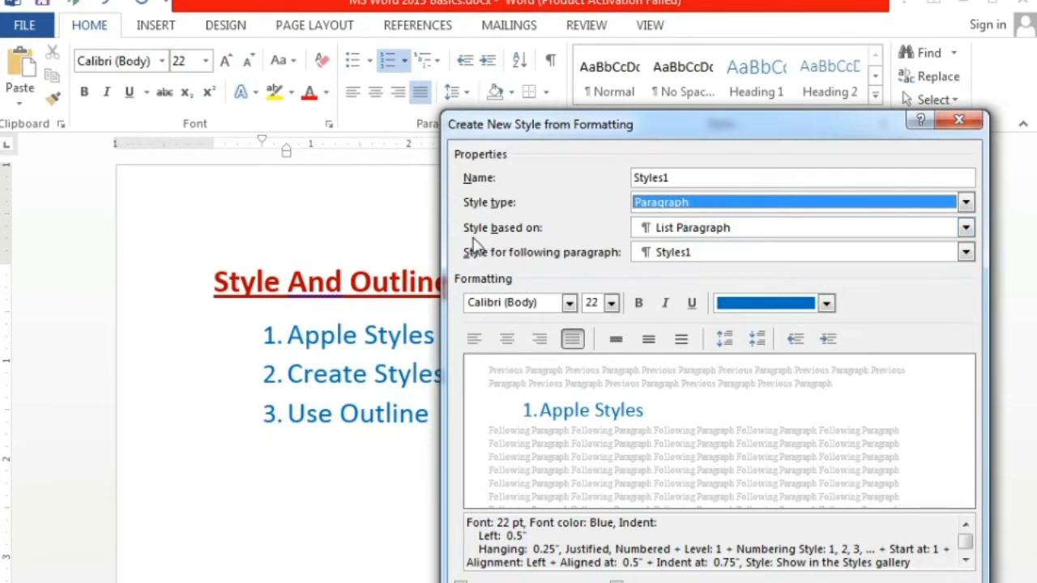
# Set the new style to be based on (no style)
pyautogui.click(784, 230)
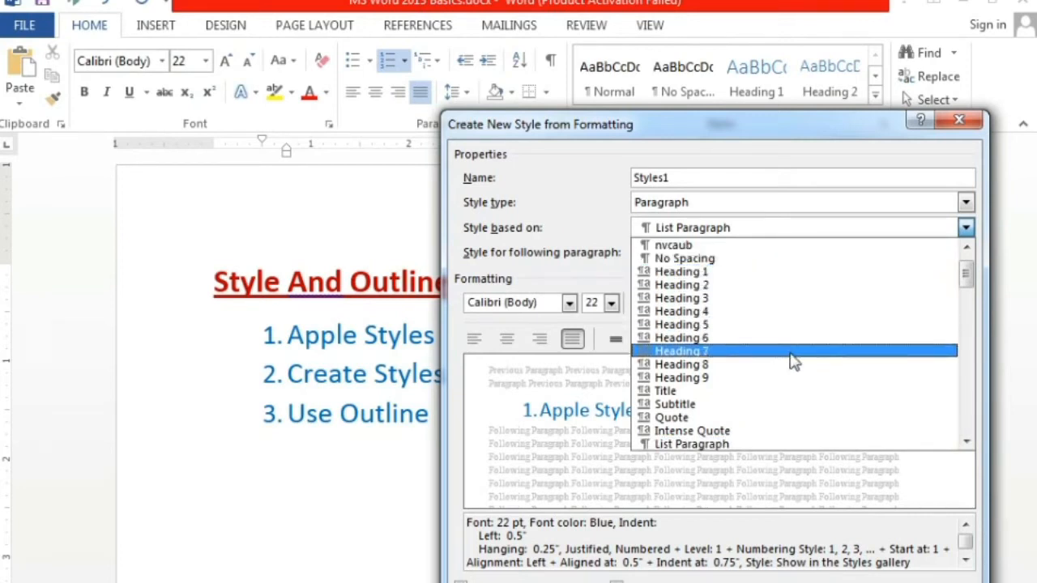
pyautogui.click(703, 246)
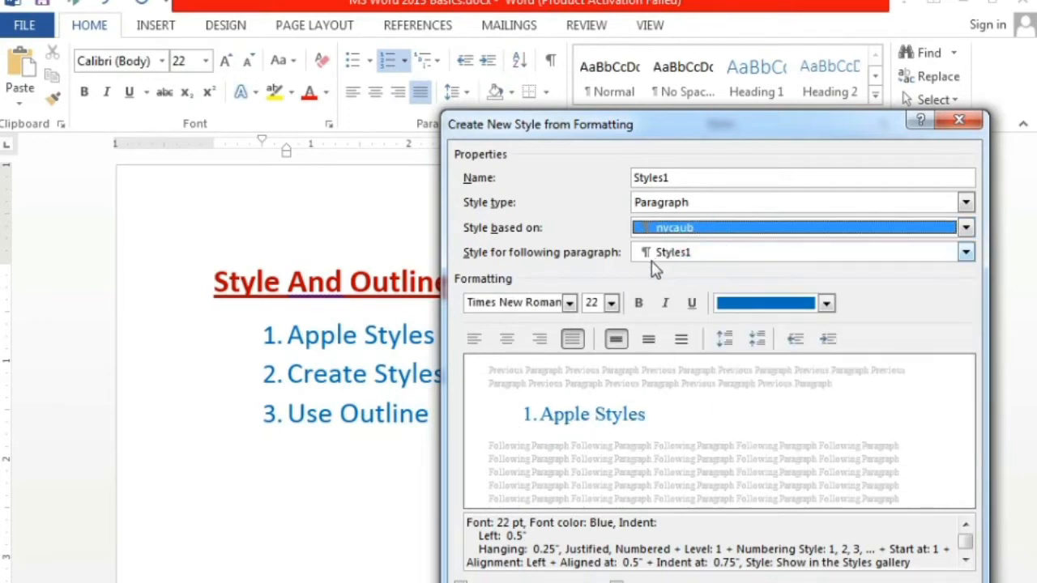
pyautogui.click(692, 228)
pyautogui.scroll(1, 701, 259)
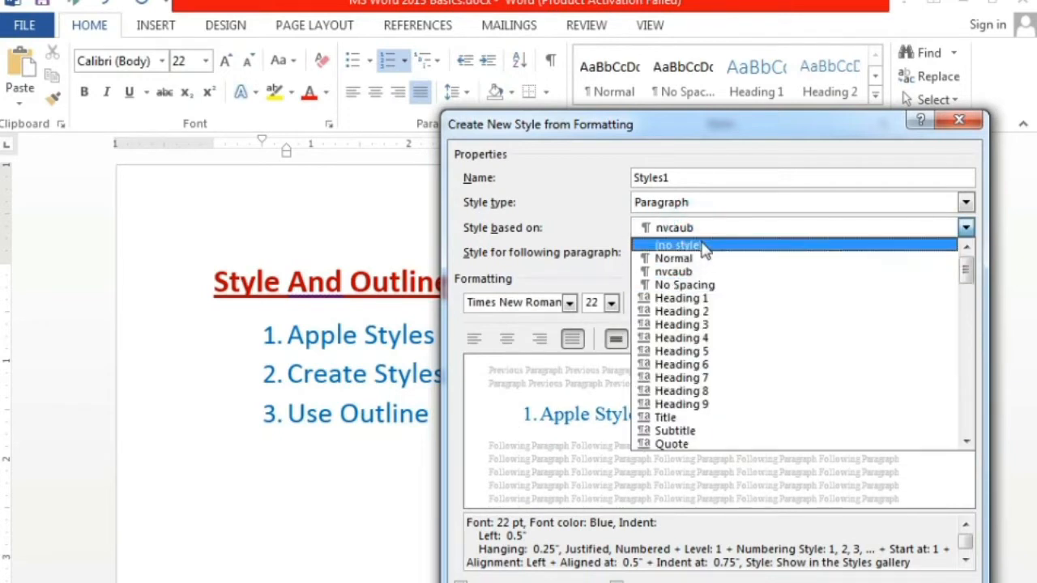
pyautogui.click(703, 245)
pyautogui.click(698, 230)
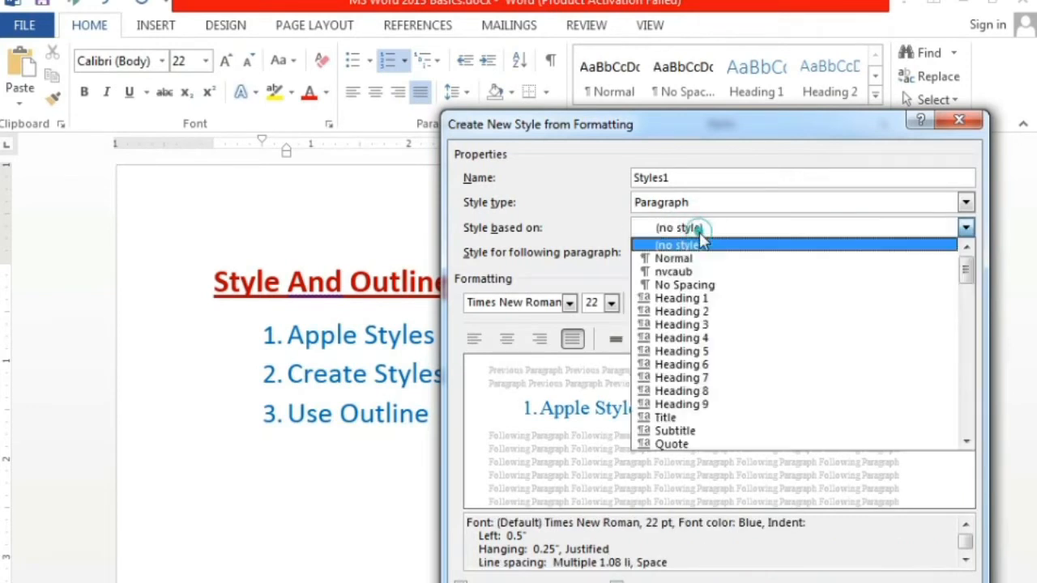
pyautogui.click(701, 247)
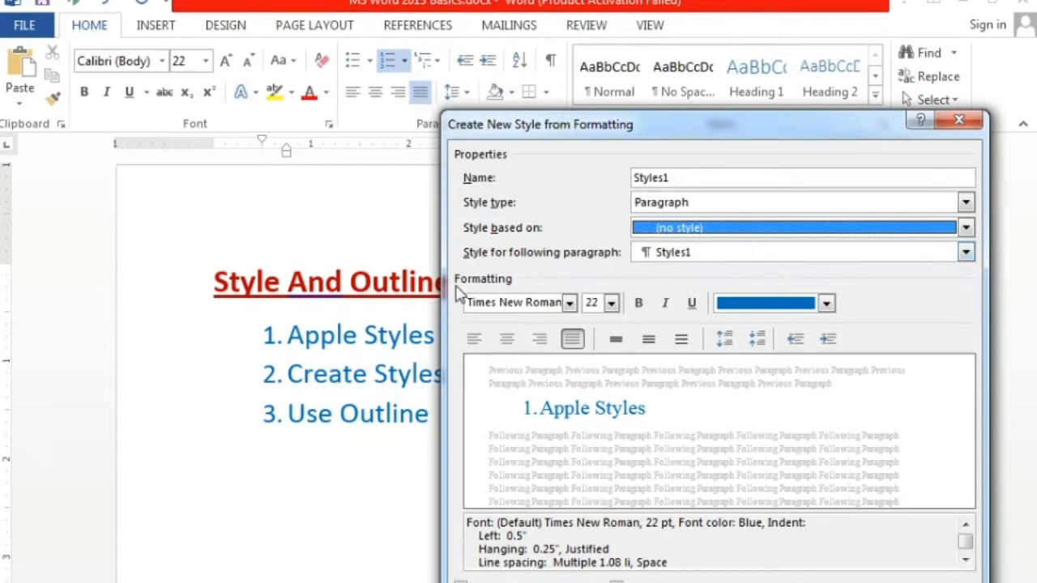
# Set the new style's font to Lucida Handwriting
pyautogui.click(570, 303)
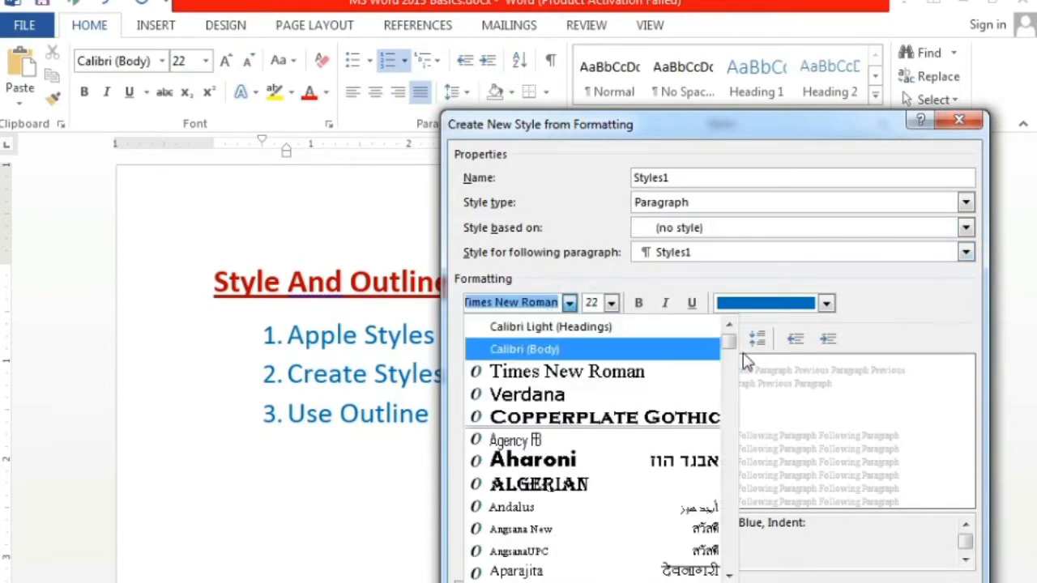
pyautogui.moveTo(731, 350); pyautogui.dragTo(731, 415)
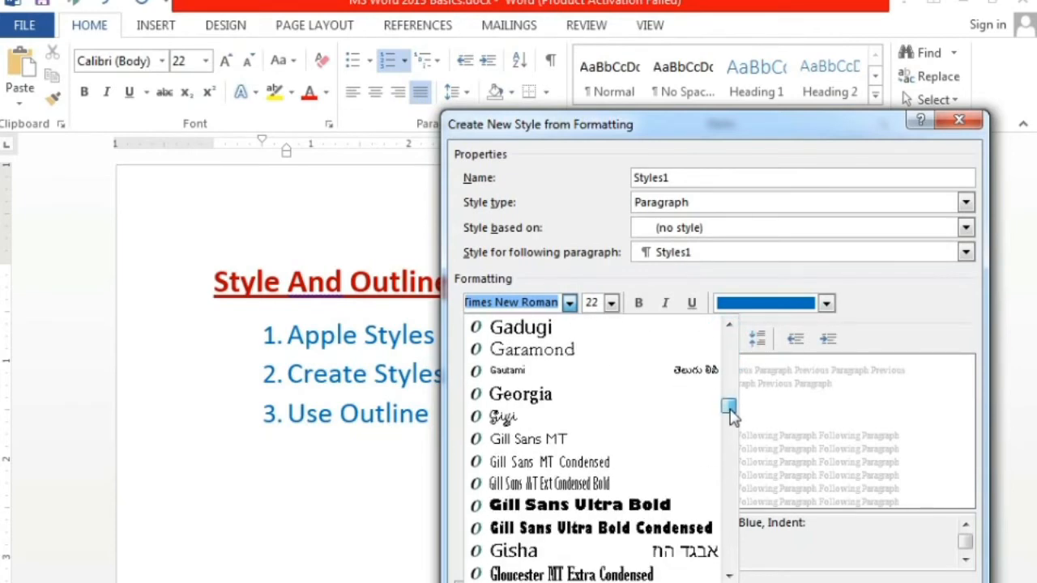
pyautogui.moveTo(731, 413); pyautogui.dragTo(737, 447)
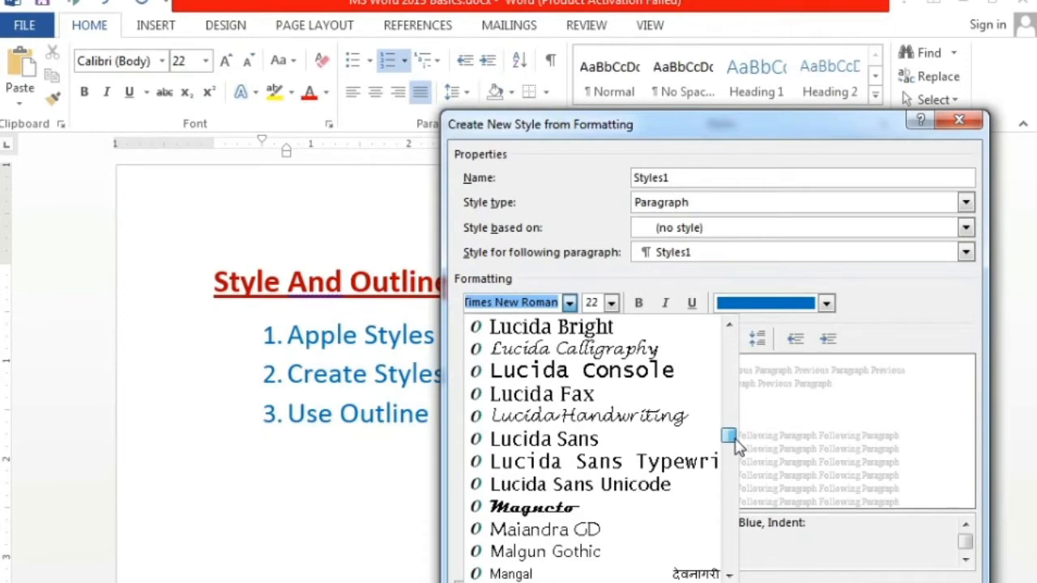
pyautogui.click(701, 417)
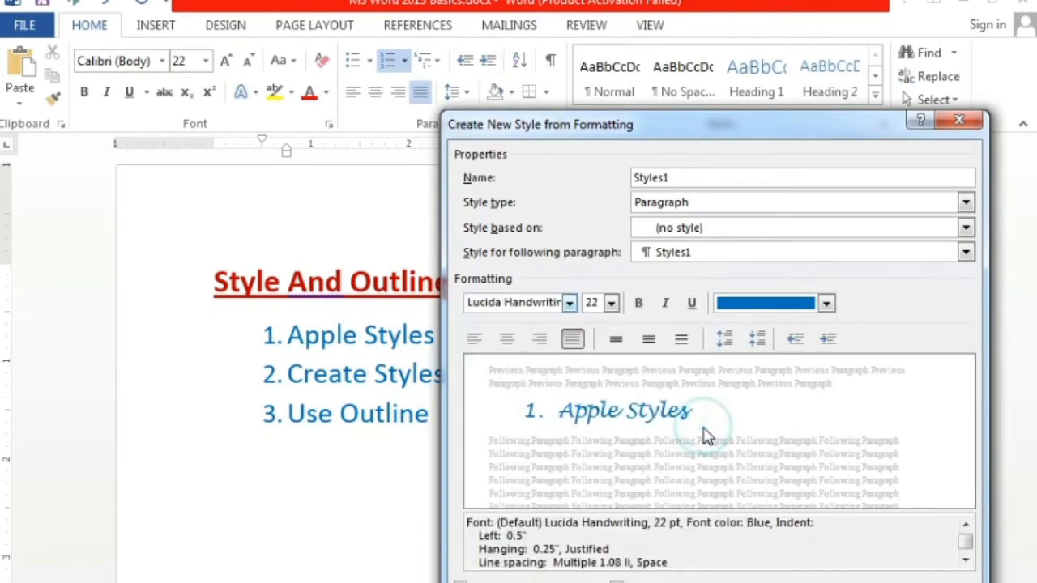
pyautogui.click(563, 302)
pyautogui.click(569, 303)
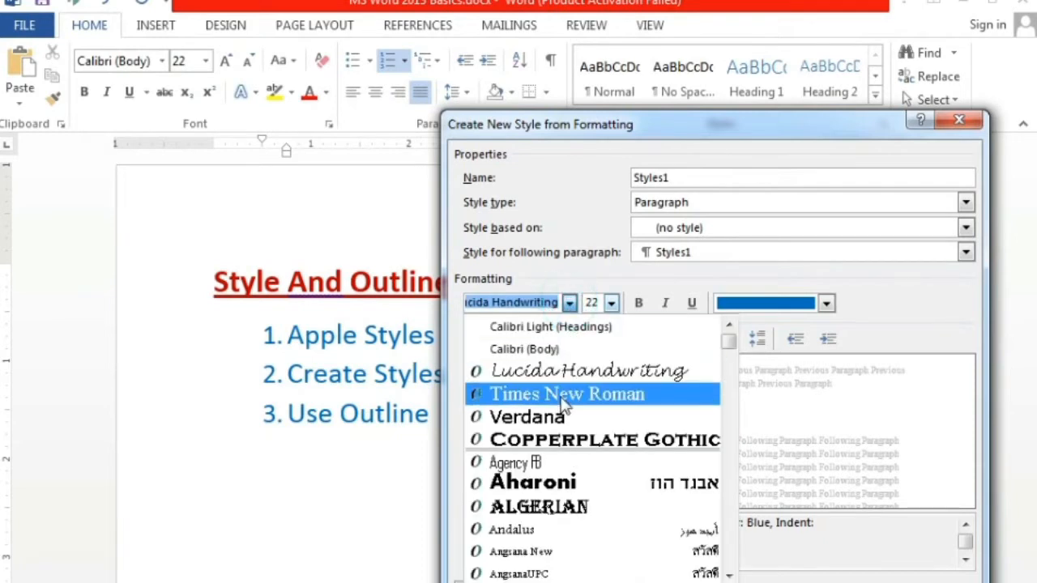
pyautogui.click(574, 372)
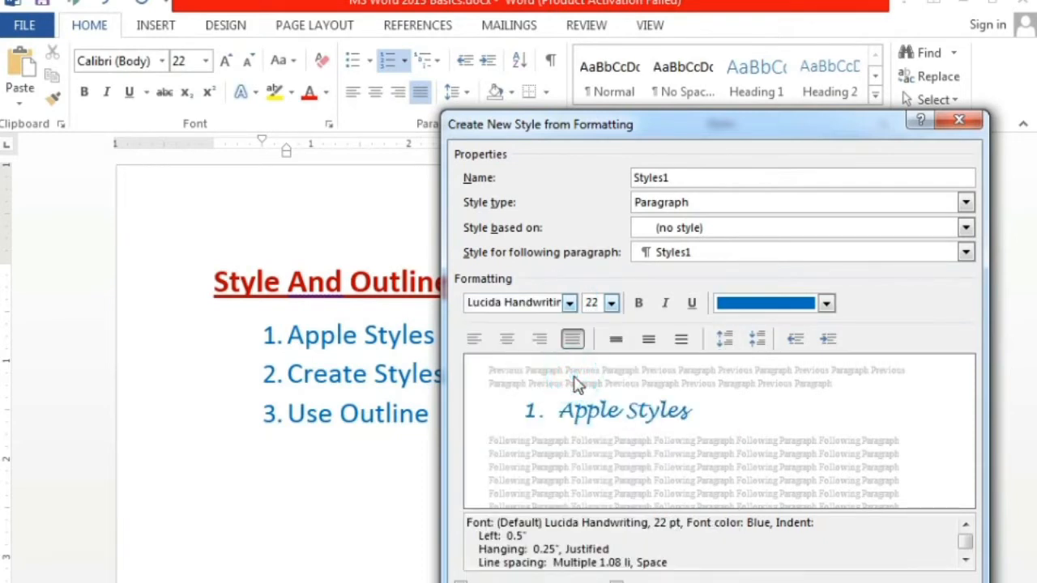
# Set the new style's font size to 26 and make it bold, without italic or underline
pyautogui.click(612, 303)
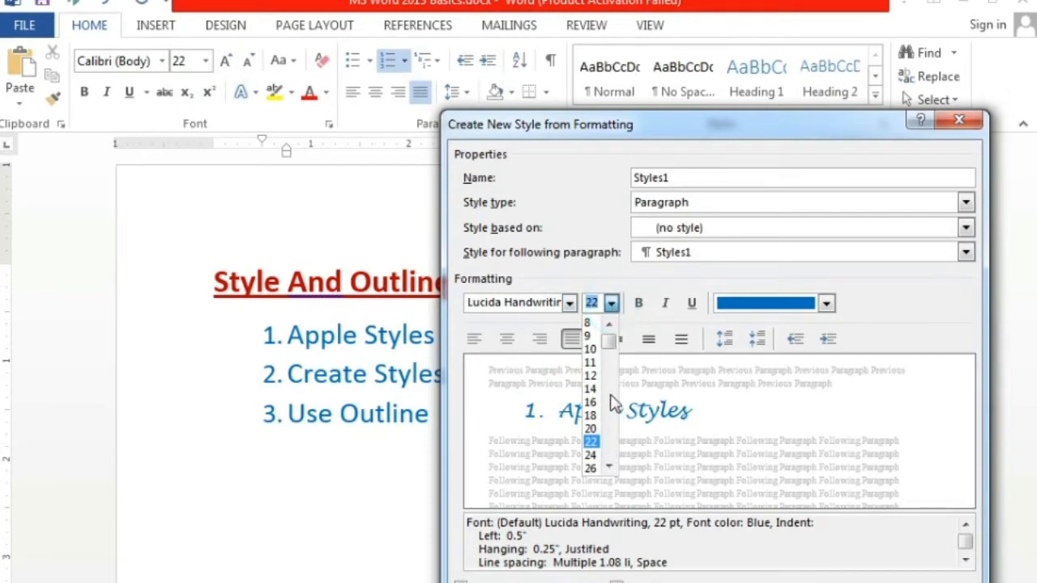
pyautogui.scroll(-1, 612, 474)
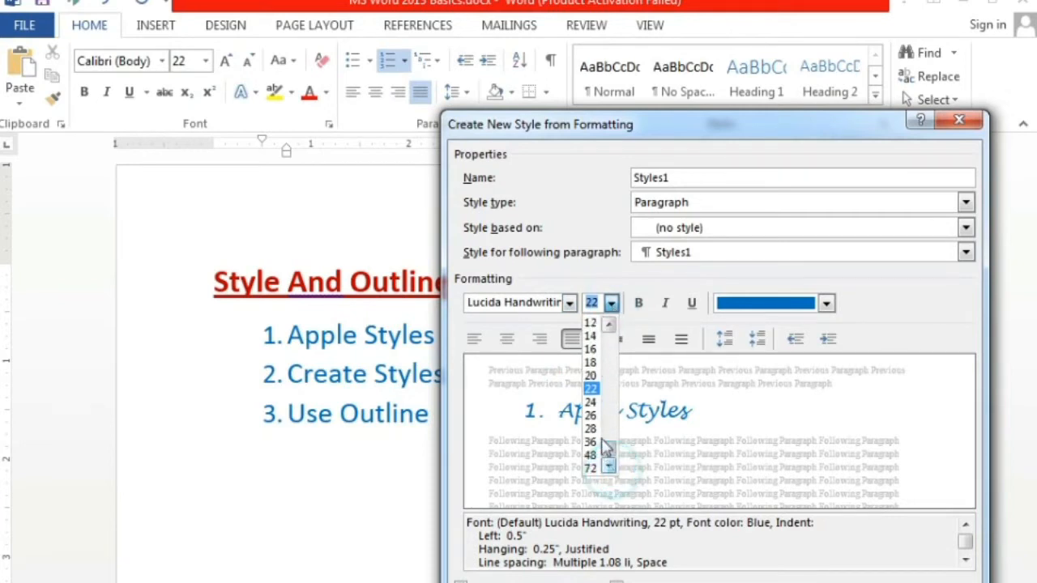
pyautogui.click(594, 420)
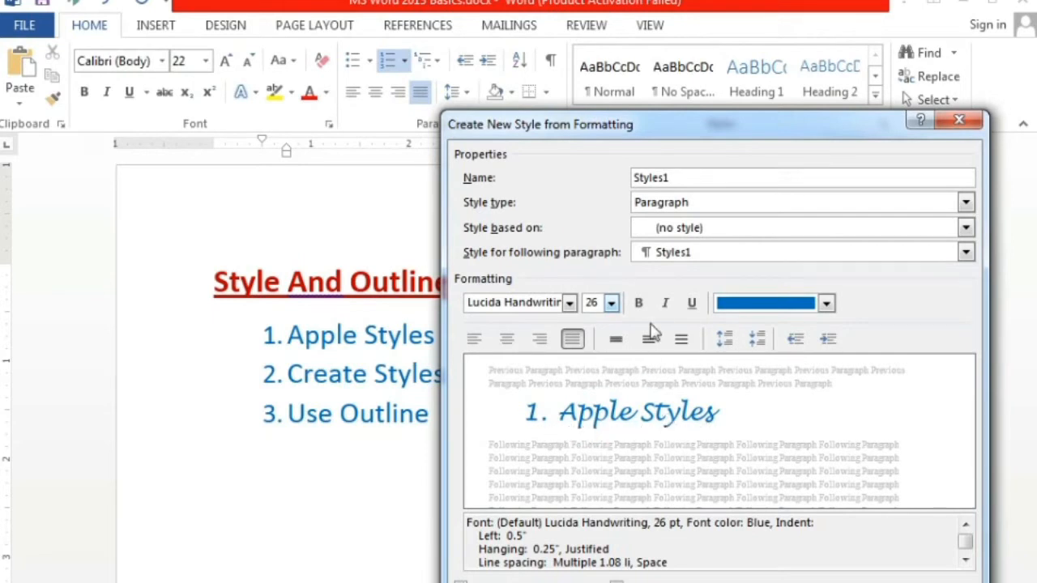
pyautogui.click(639, 303)
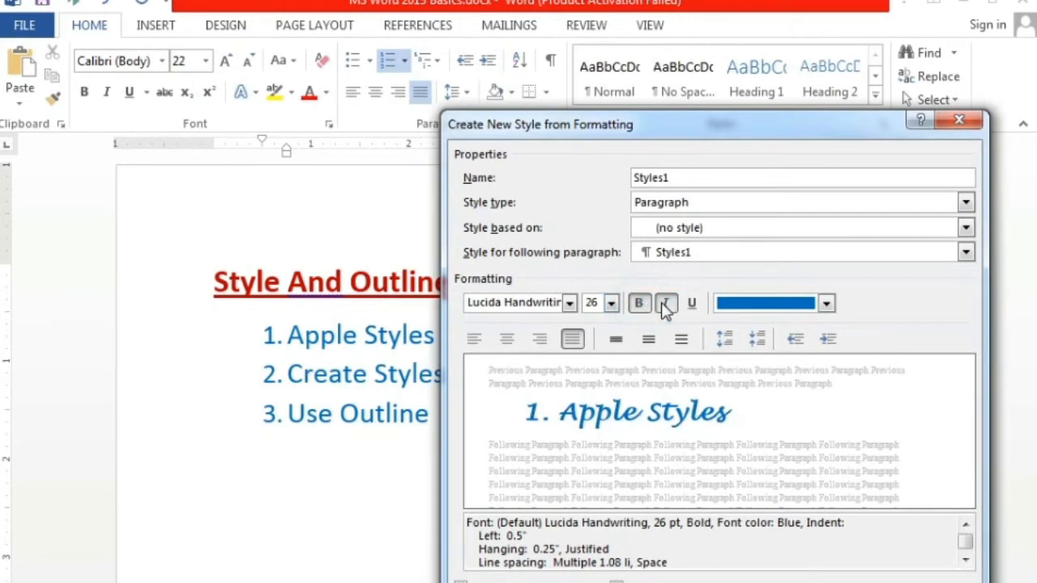
pyautogui.click(665, 303)
pyautogui.click(664, 303)
pyautogui.click(693, 304)
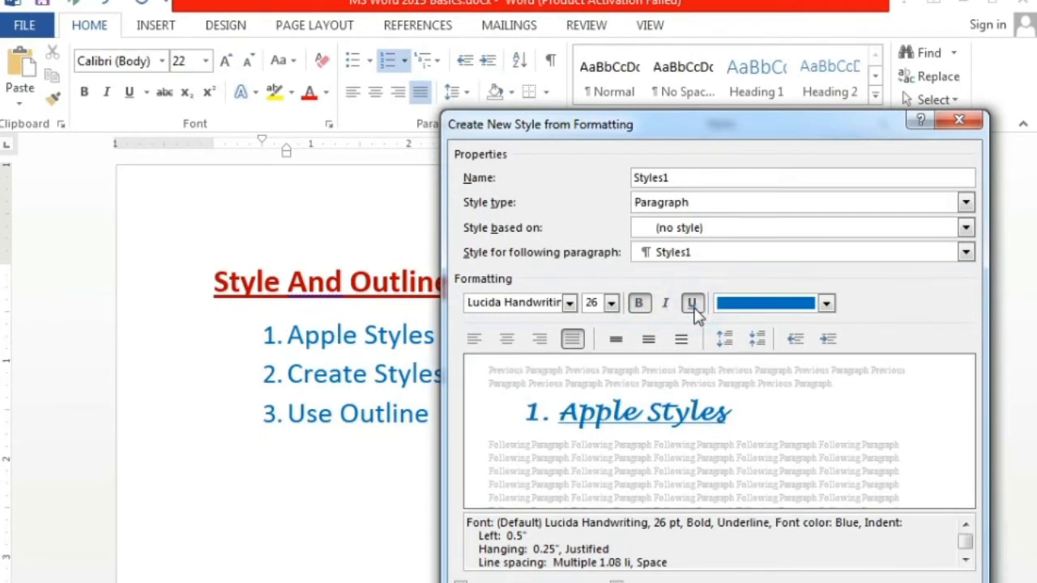
pyautogui.click(692, 304)
# Set the new style's font color to the standard purple and save it with Add to the Styles gallery enabled
pyautogui.click(825, 303)
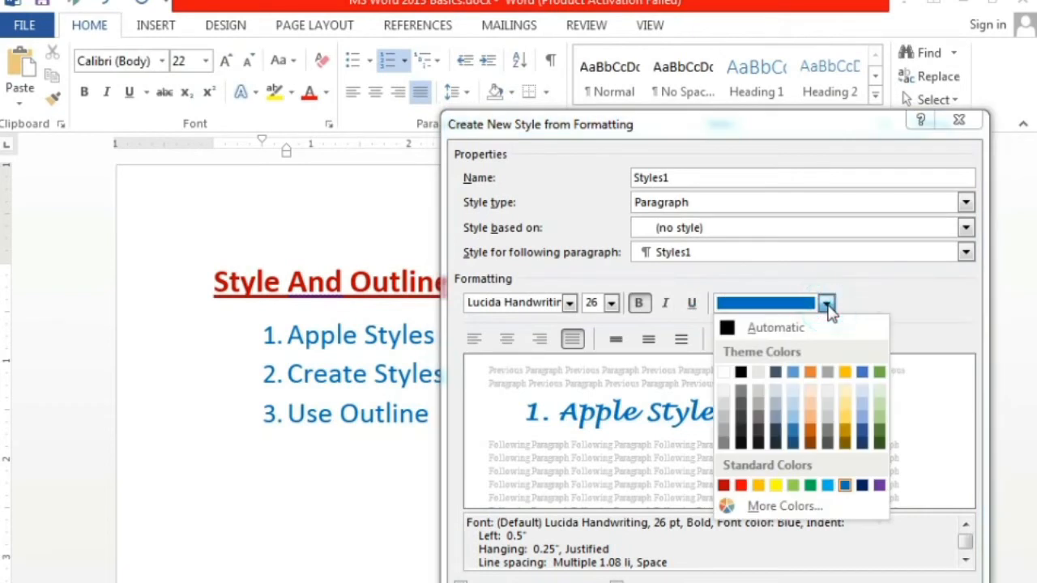
pyautogui.click(879, 485)
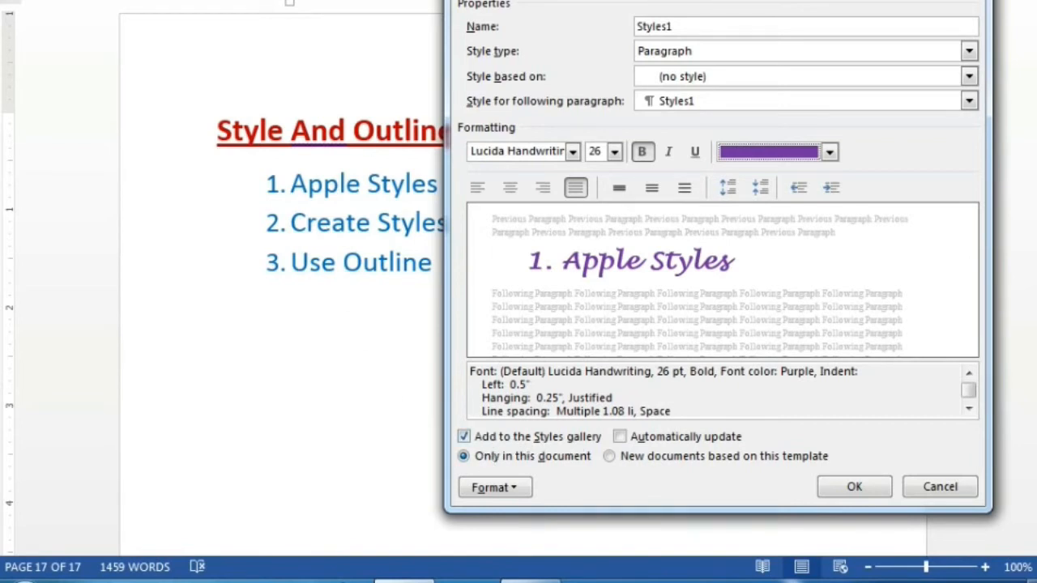
pyautogui.click(463, 438)
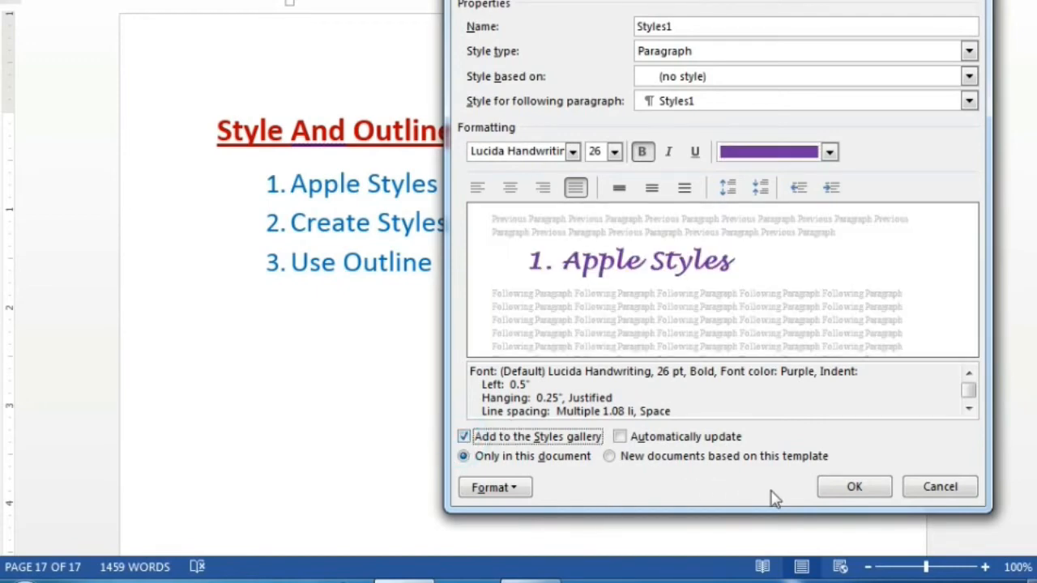
pyautogui.click(844, 494)
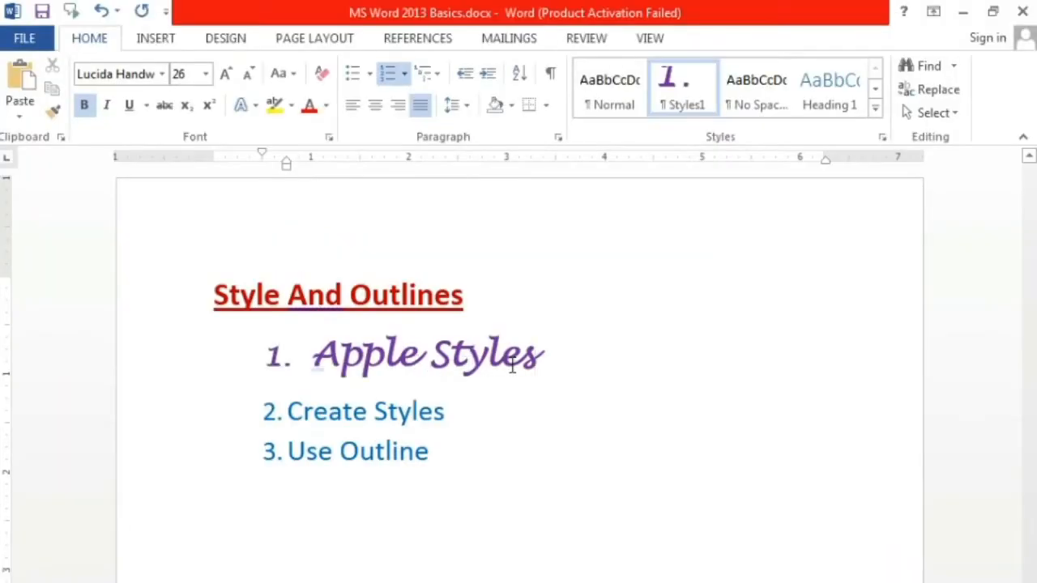
# Apply the Styles1 style to the "Use Outline" list item
pyautogui.moveTo(441, 450); pyautogui.dragTo(304, 458)
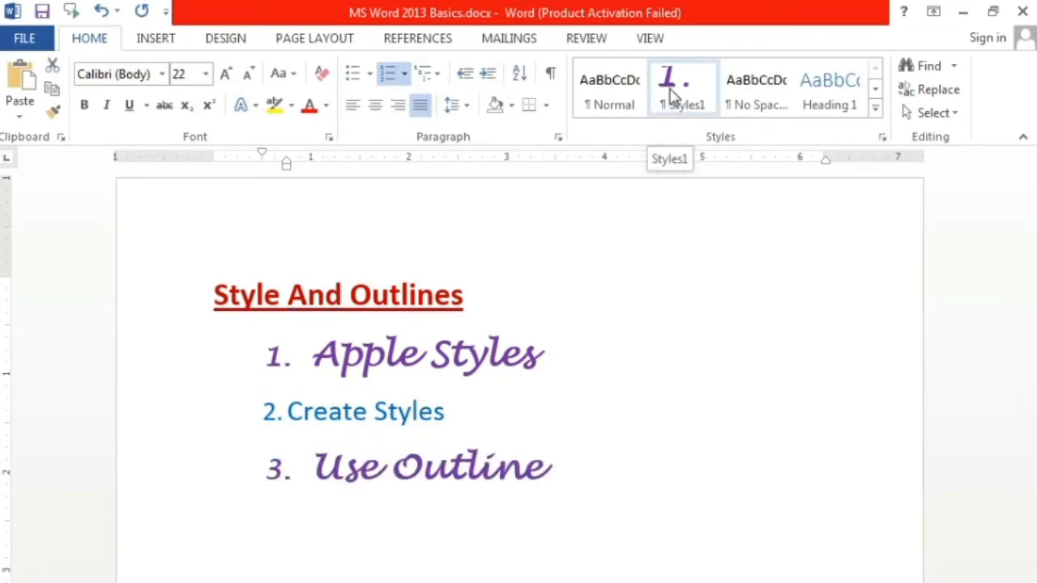
pyautogui.click(665, 110)
pyautogui.click(657, 495)
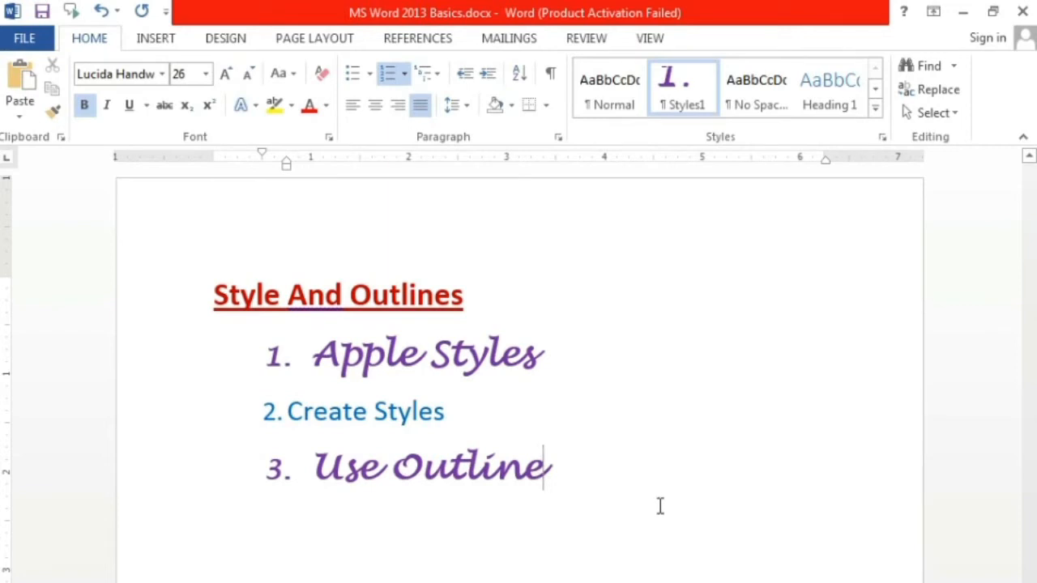
# Undo the Styles1 formatting of "Use Outline" and the creation of the style from "Apple Styles"
pyautogui.hotkey('ctrl', 'z')
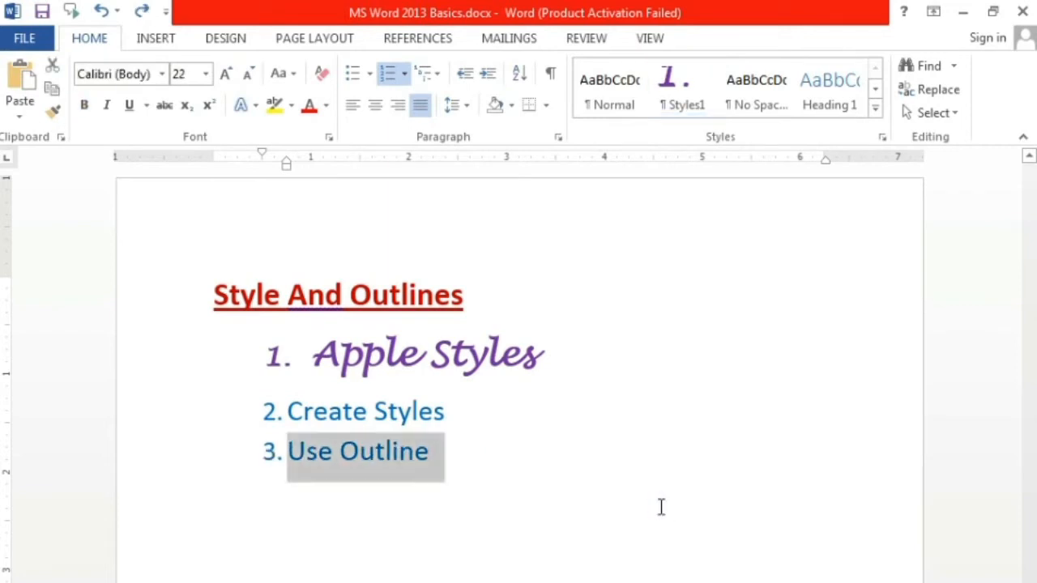
pyautogui.hotkey('ctrl', 'z')
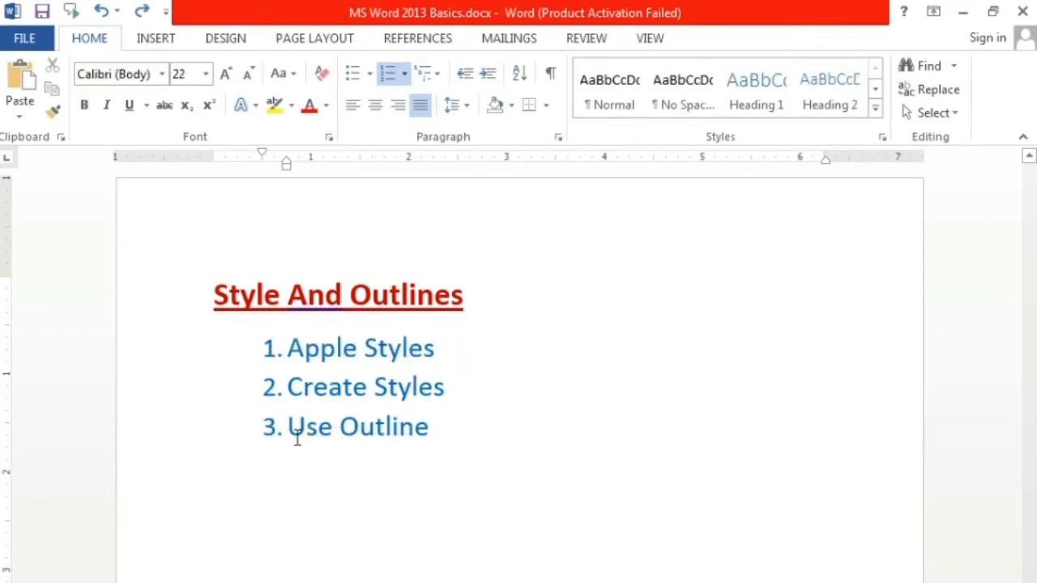
# Add blank paragraphs after the "Use Outline" list item until a new page begins
pyautogui.click(460, 430)
pyautogui.scroll(-6, 521, 570)
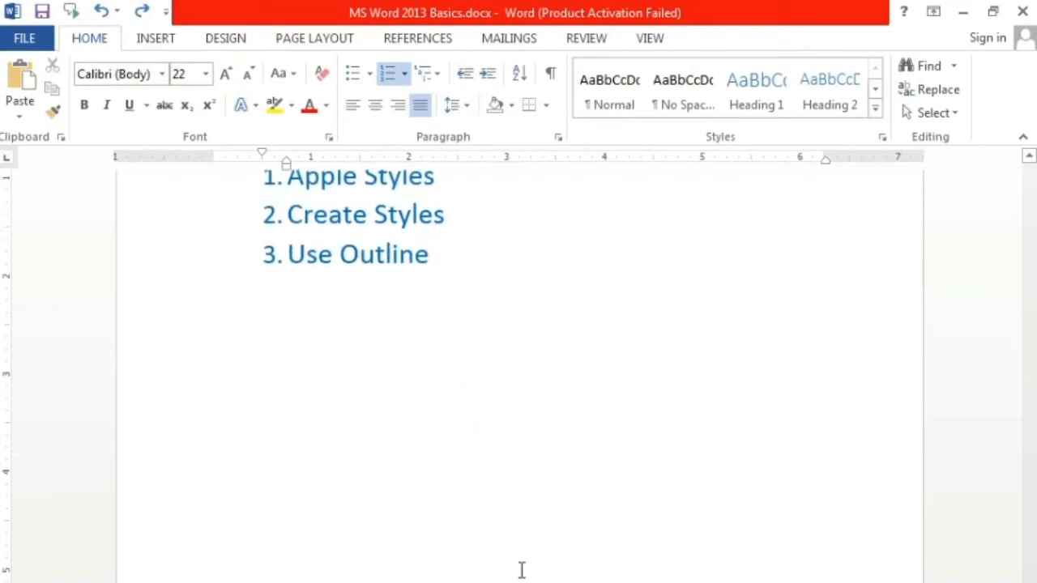
pyautogui.scroll(5, 524, 564)
pyautogui.press('Return')
pyautogui.press('Return')
pyautogui.press('Return')
pyautogui.press('Return')
pyautogui.press('Return')
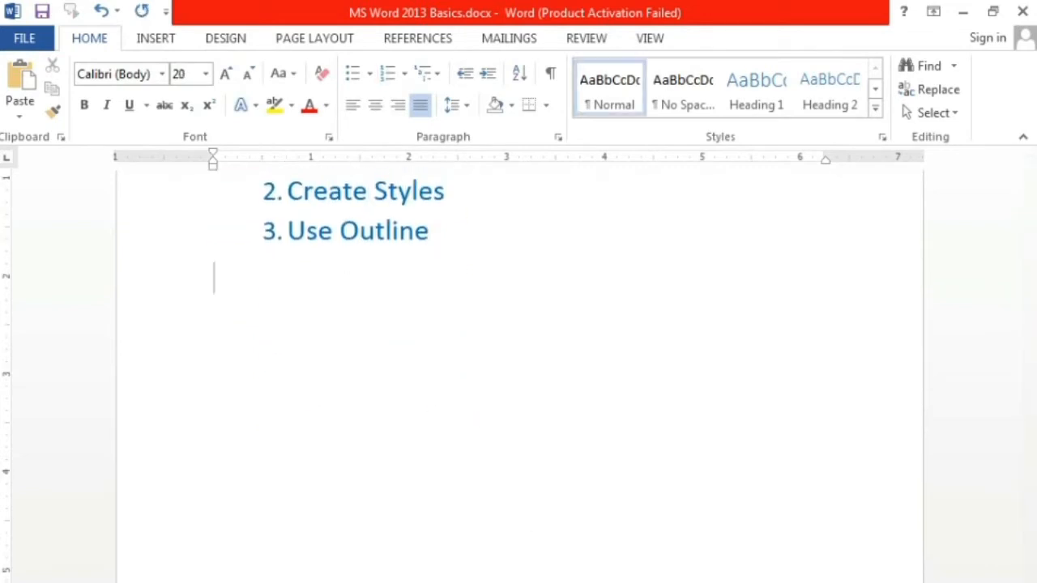
pyautogui.press('Return')
pyautogui.press('Return')
pyautogui.press('Return')
pyautogui.press('Return')
pyautogui.press('Return')
pyautogui.press('Return')
pyautogui.scroll(-1, 618, 538)
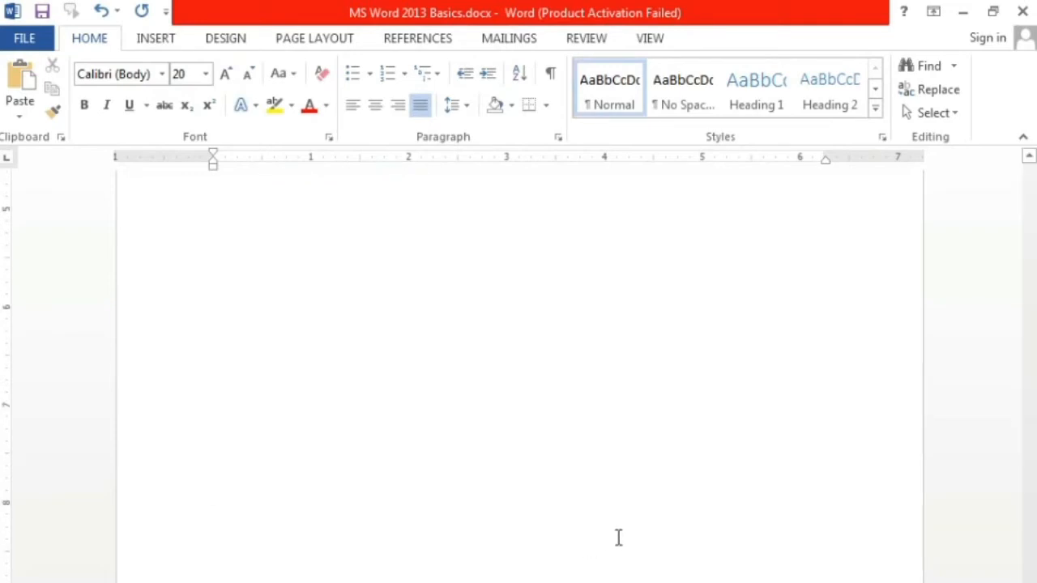
pyautogui.press('Return')
pyautogui.press('Return')
pyautogui.press('Return')
pyautogui.press('Return')
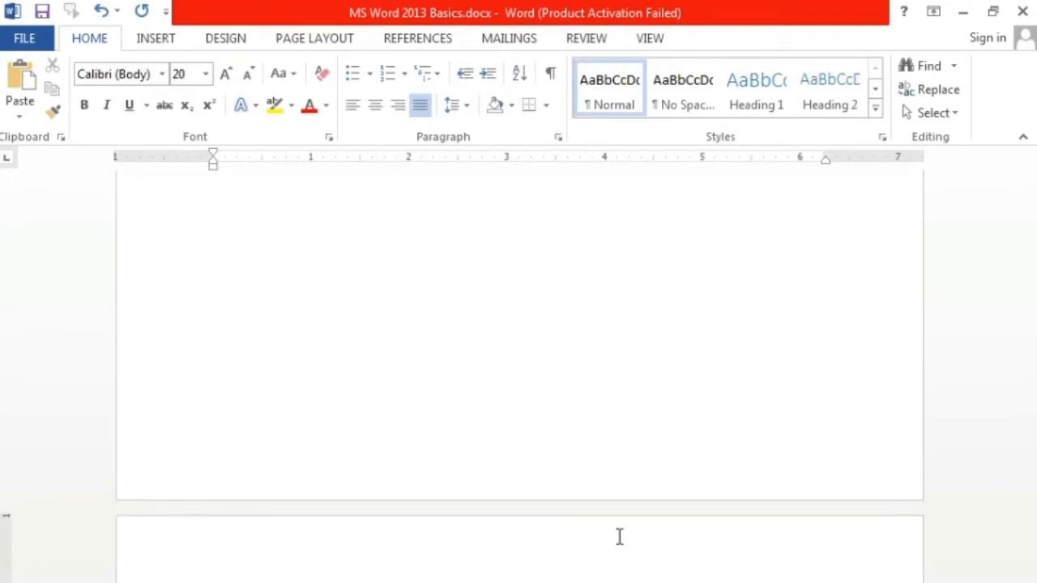
pyautogui.scroll(-3, 619, 536)
# Write "MS. Office" as the first line of the new page
pyautogui.click(253, 346)
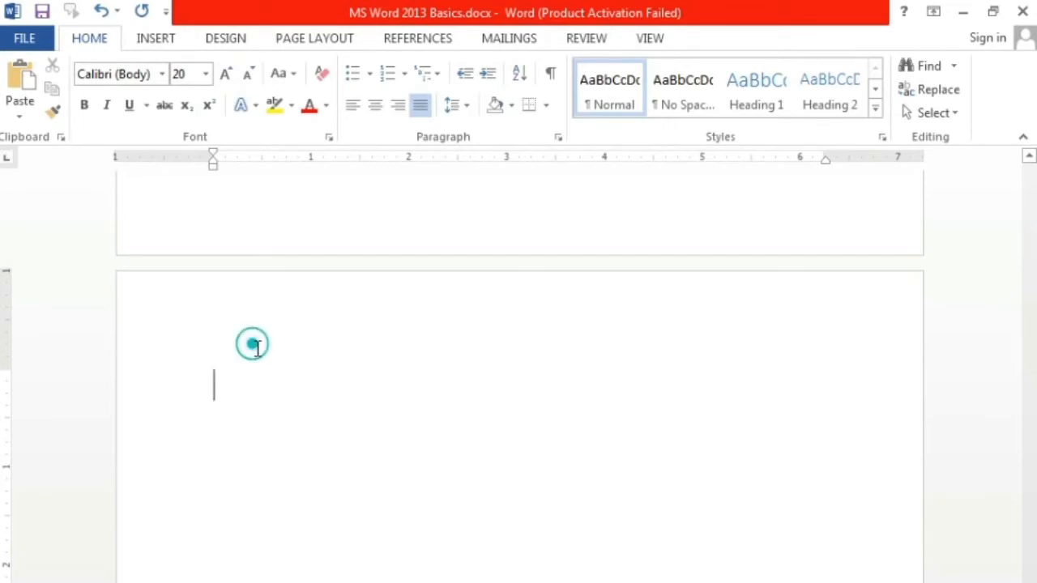
pyautogui.click(218, 332)
pyautogui.write('MS')
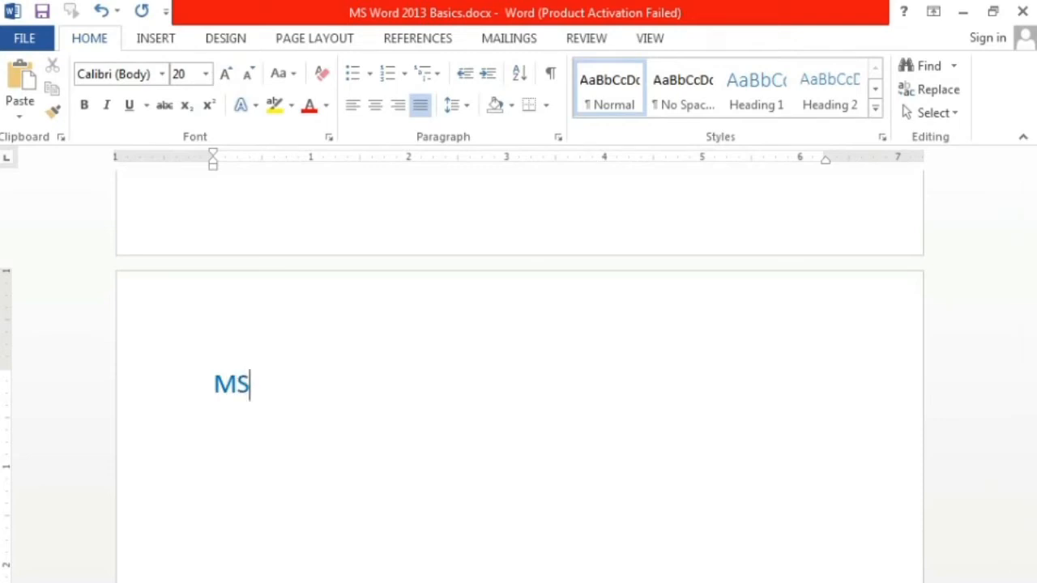
pyautogui.write('. Office')
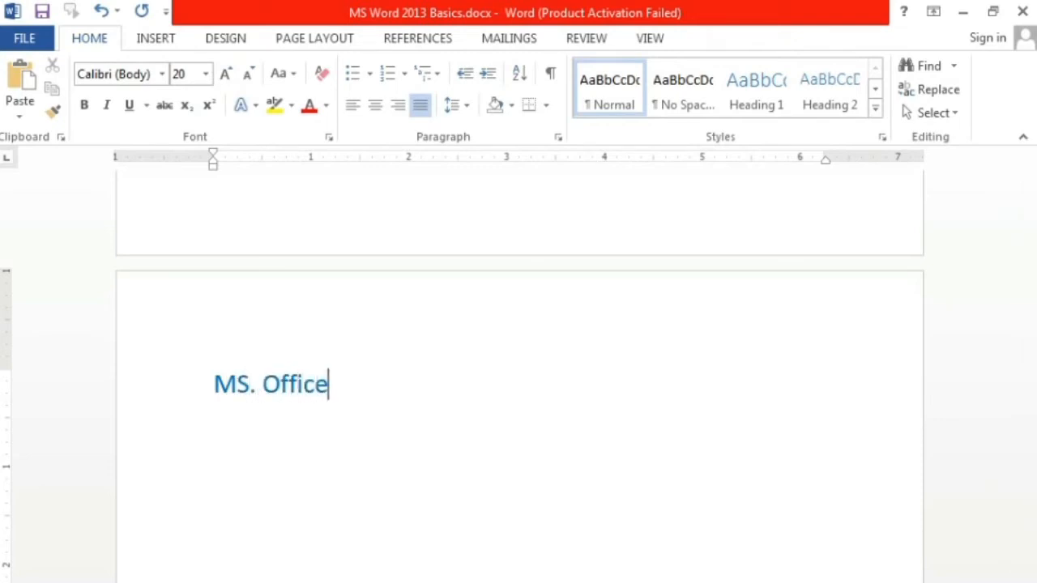
# Extend the first line of the new page to read "MS. Office Courses"
pyautogui.press('Left')
pyautogui.press('Left')
pyautogui.press('Left')
pyautogui.press('Left')
pyautogui.press('Left')
pyautogui.press('Left')
pyautogui.press('Left')
pyautogui.press('Left')
pyautogui.press('Left')
pyautogui.press('Left')
pyautogui.press('Left')
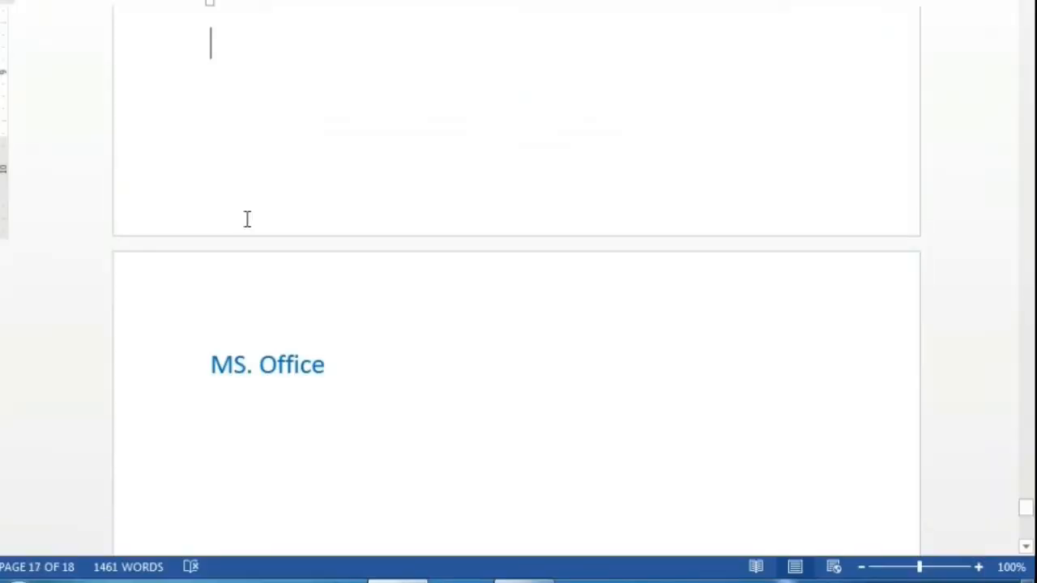
pyautogui.press('Right')
pyautogui.press('Down')
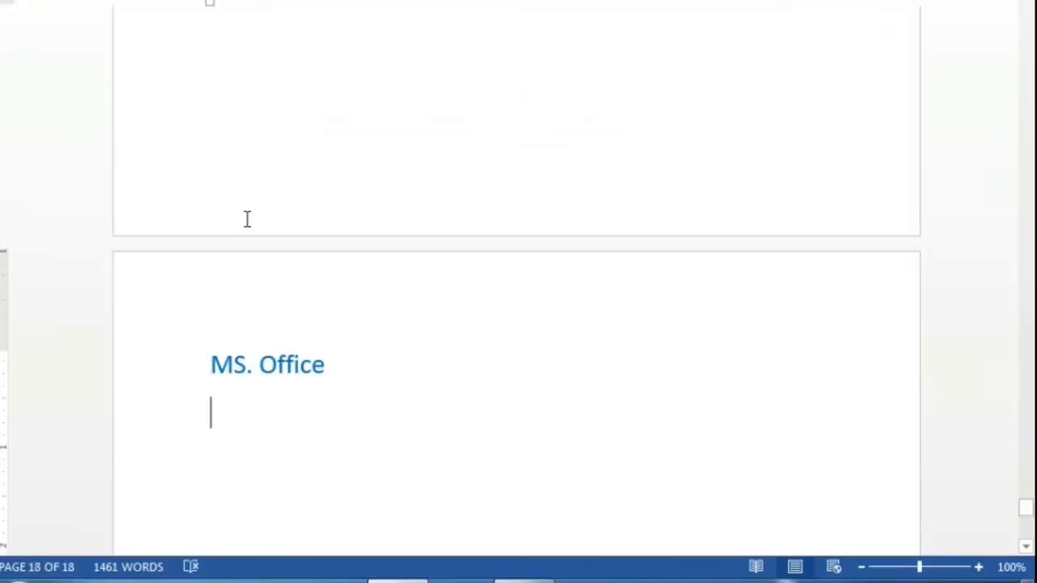
pyautogui.press('Up')
pyautogui.press('Right')
pyautogui.press('Right')
pyautogui.press('Right')
pyautogui.press('Right')
pyautogui.press('Right')
pyautogui.press('Right')
pyautogui.press('Right')
pyautogui.press('Right')
pyautogui.press('Right')
pyautogui.press('Right')
pyautogui.press('Return')
pyautogui.write('C')
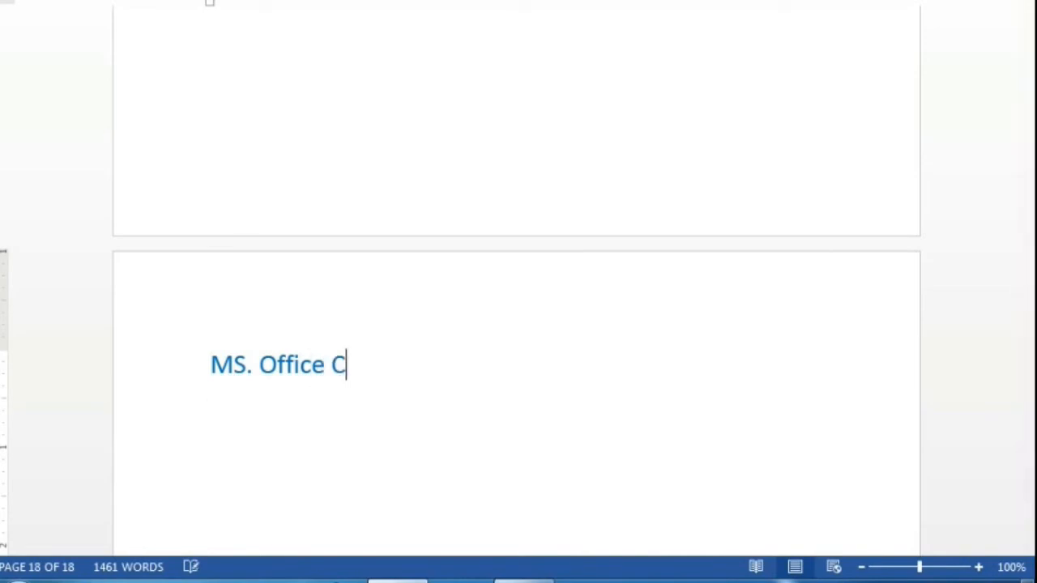
pyautogui.write('ourses')
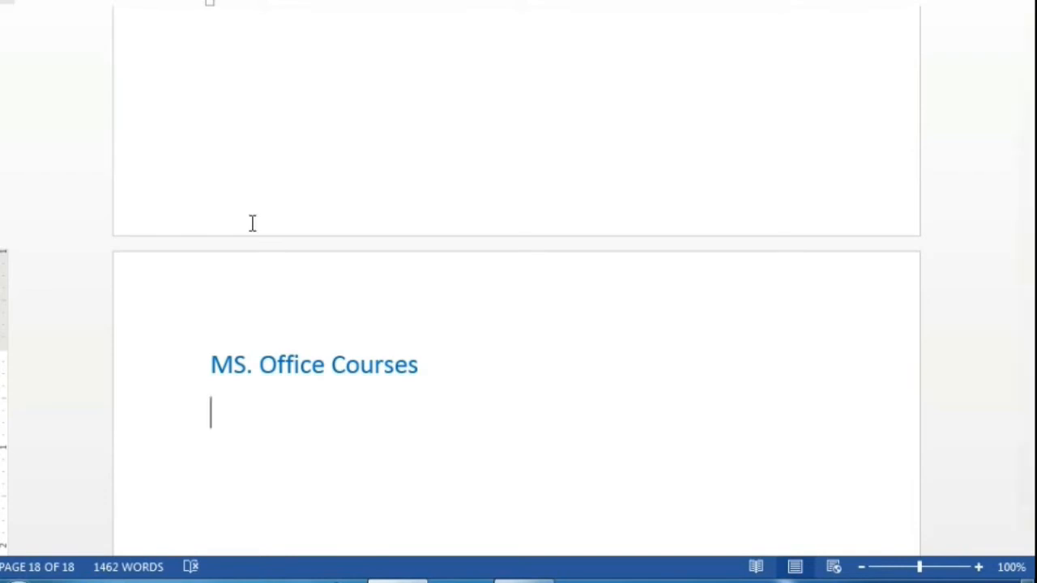
# Create a numbered list below the "MS. Office Courses" line with the items "MS. Excel", "Ms. Word" and "Ms. PowerPoint"
pyautogui.scroll(-3, 252, 223)
pyautogui.write('1.')
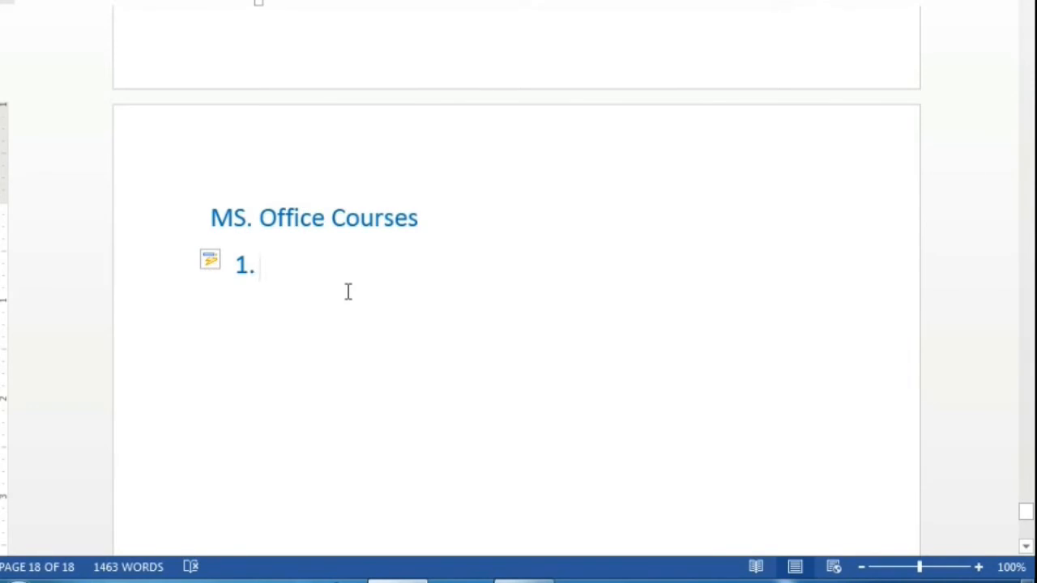
pyautogui.write('MS. ')
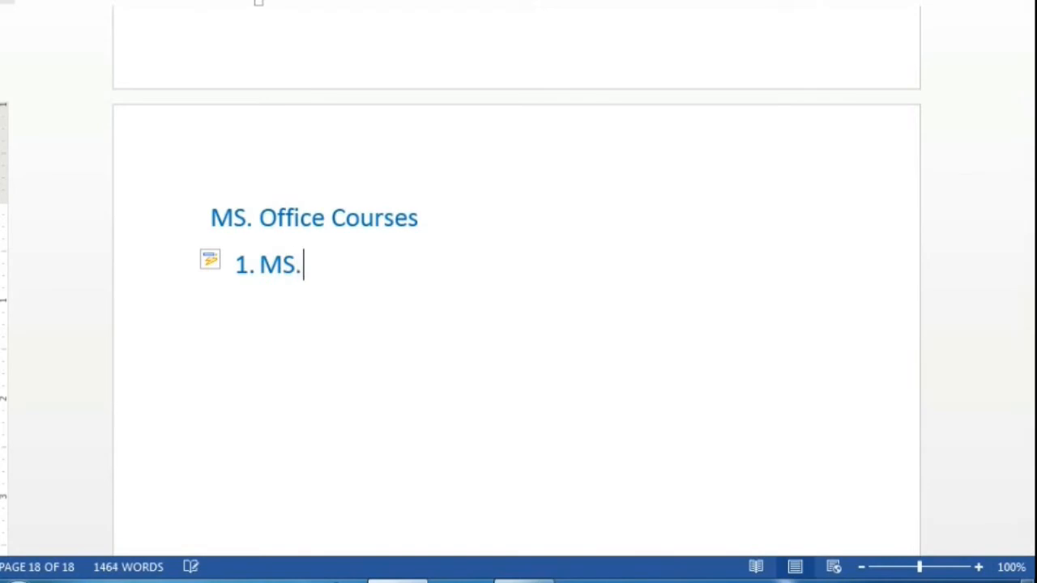
pyautogui.write('Ex')
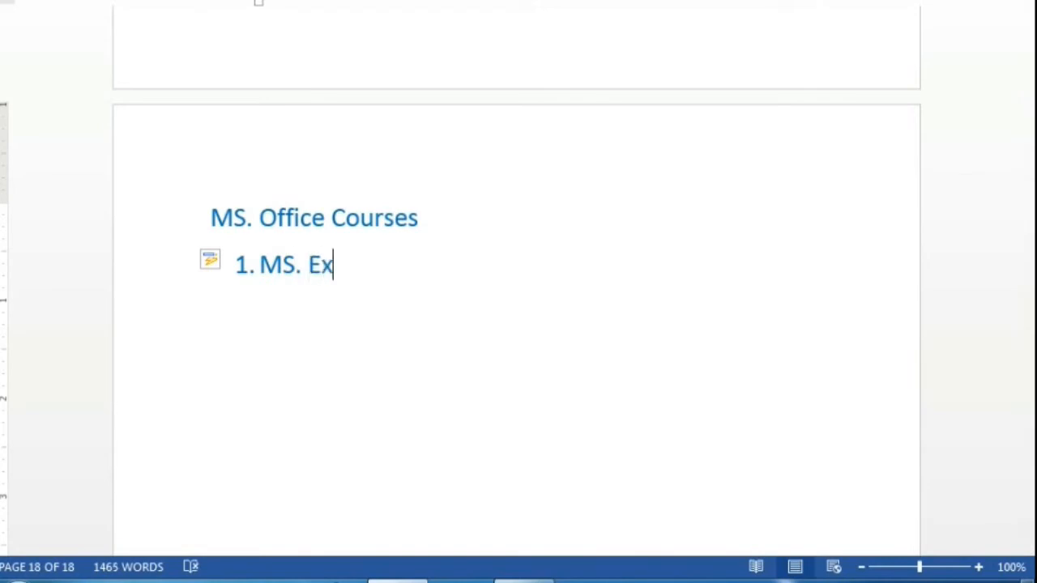
pyautogui.write('cel')
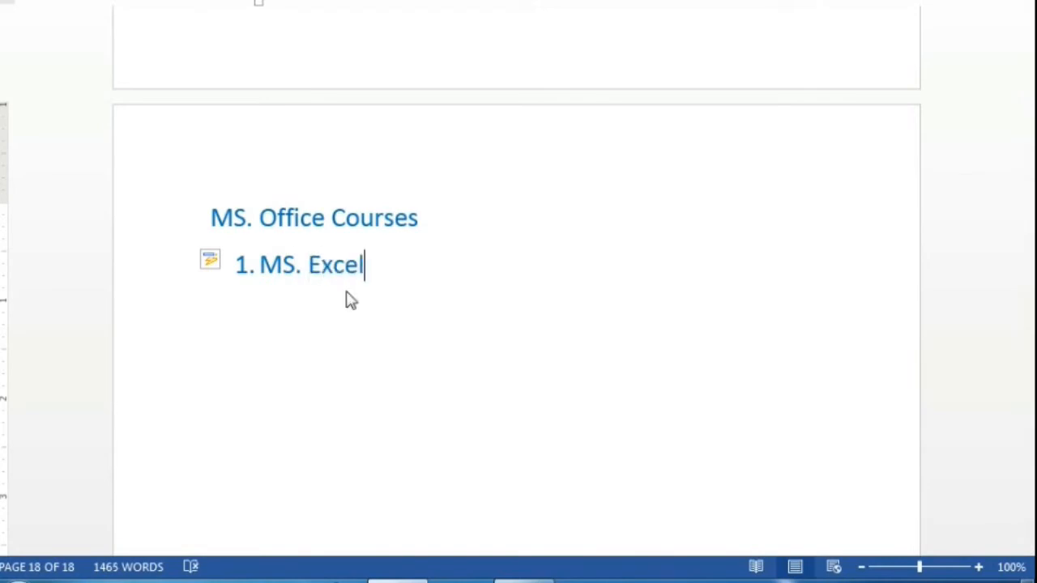
pyautogui.press('Return')
pyautogui.write('Ms')
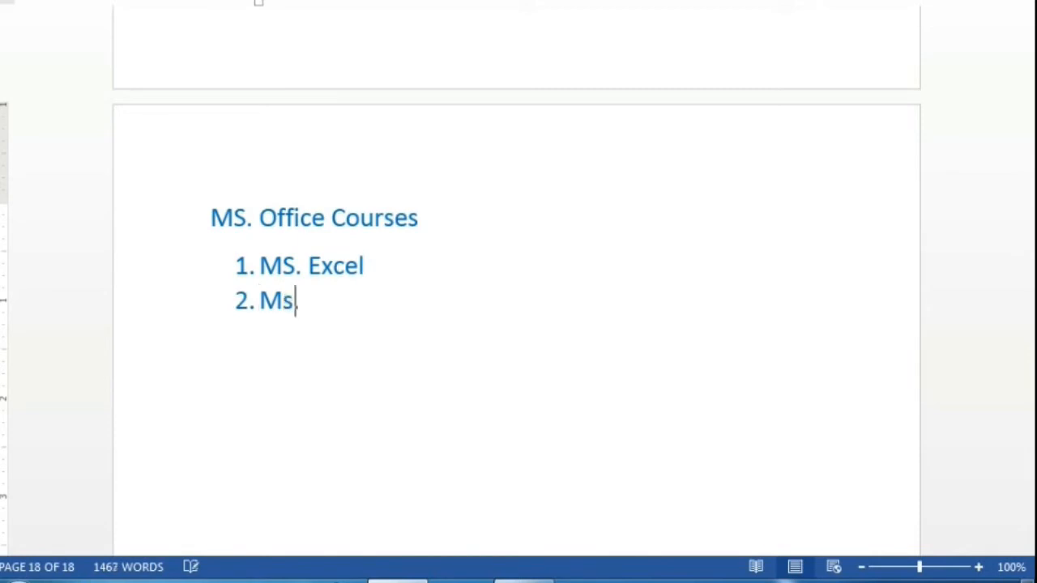
pyautogui.write('. Word')
pyautogui.press('Return')
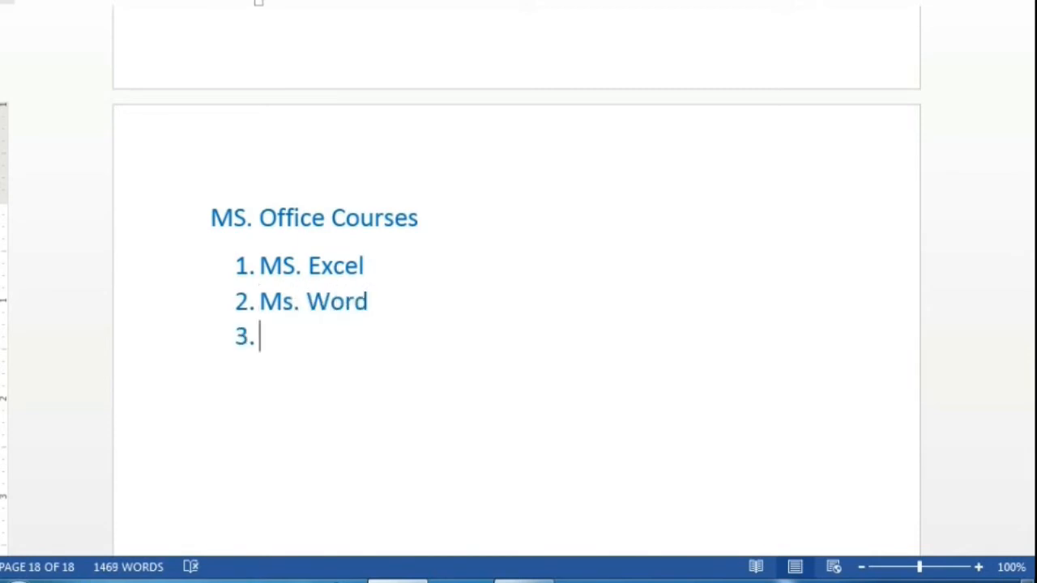
pyautogui.write('Ms. P')
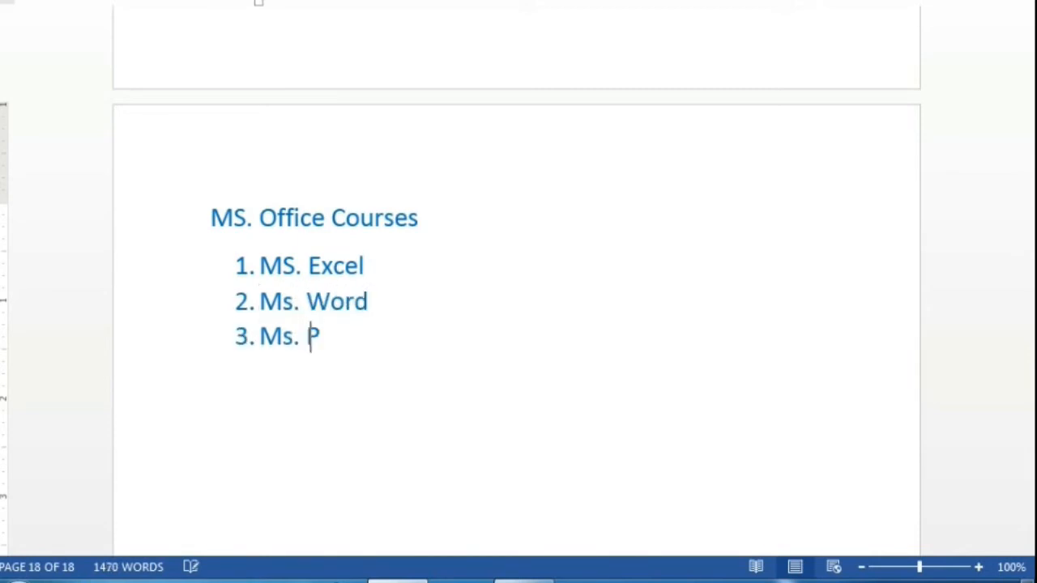
pyautogui.write('owerPoint')
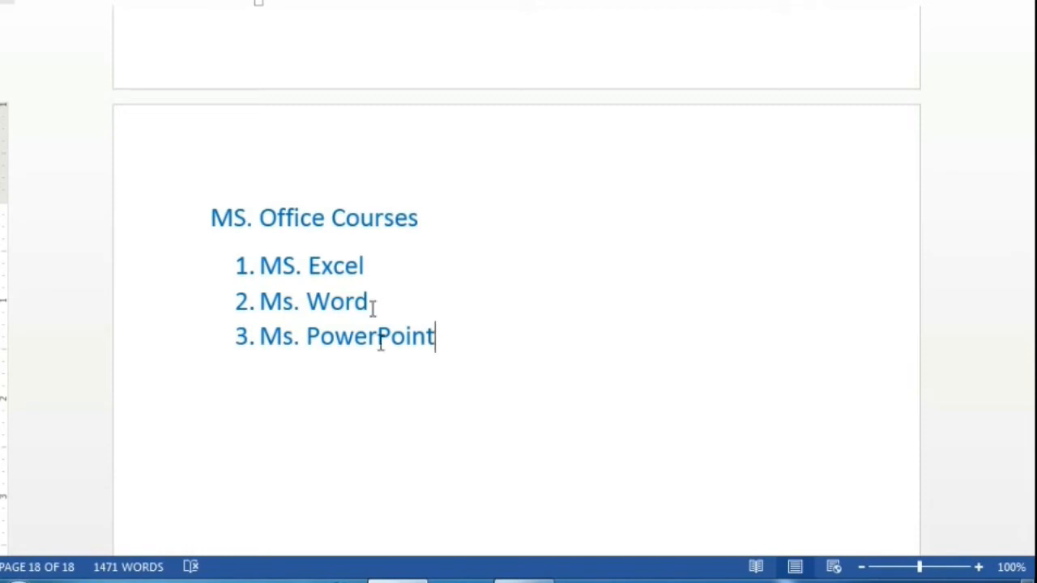
pyautogui.click(383, 273)
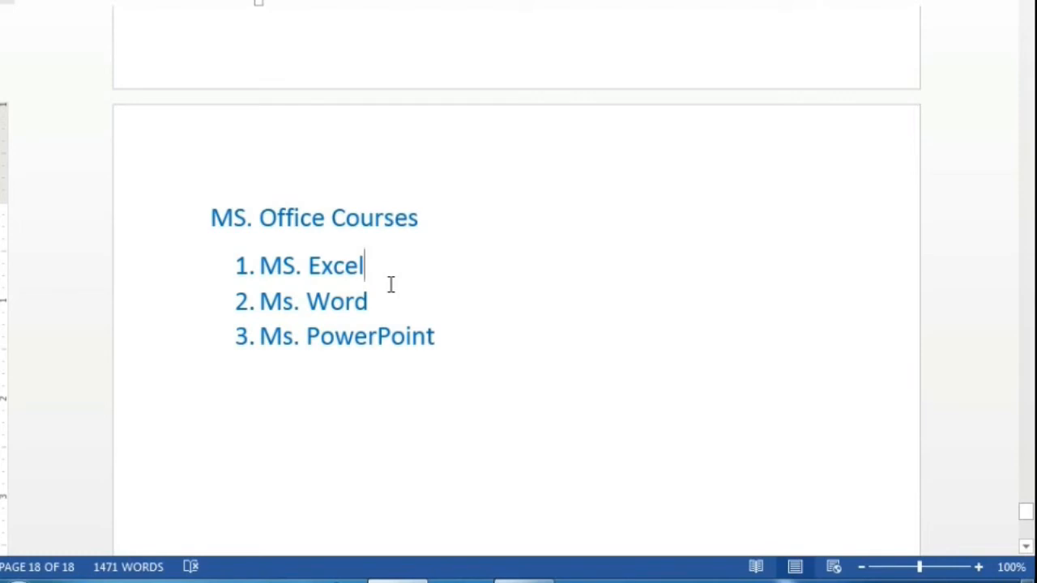
pyautogui.tripleClick(208, 219)
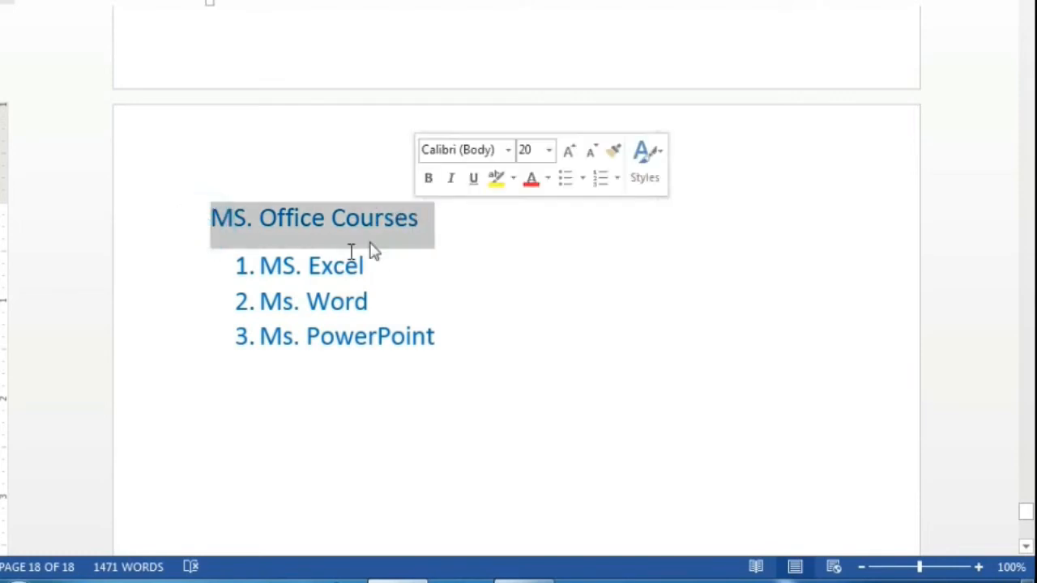
pyautogui.click(262, 266)
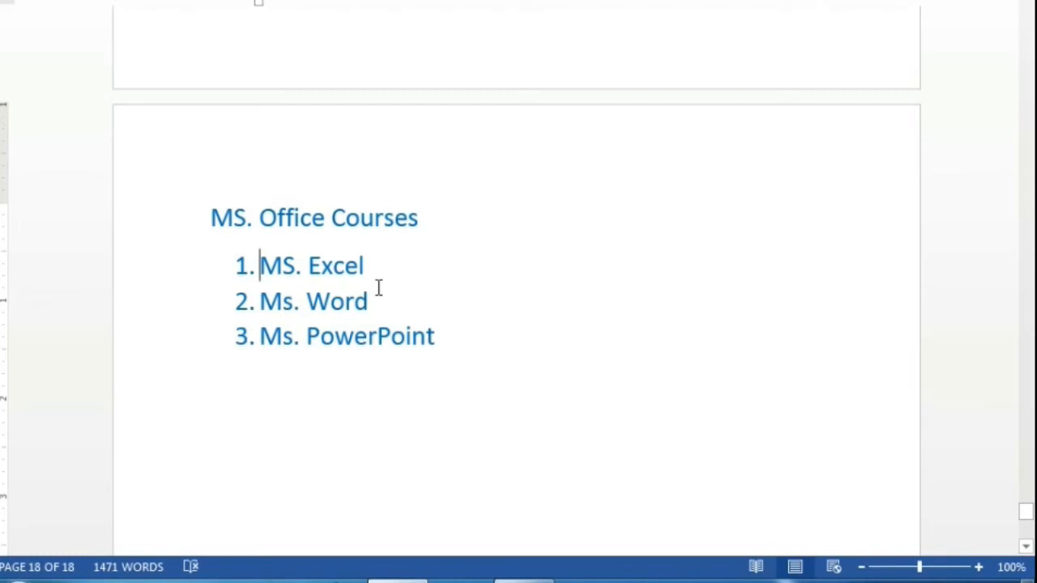
# Add the indented second-level items "Formulas" and "Pivot Table" under "MS. Excel"
pyautogui.click(378, 283)
pyautogui.press('Return')
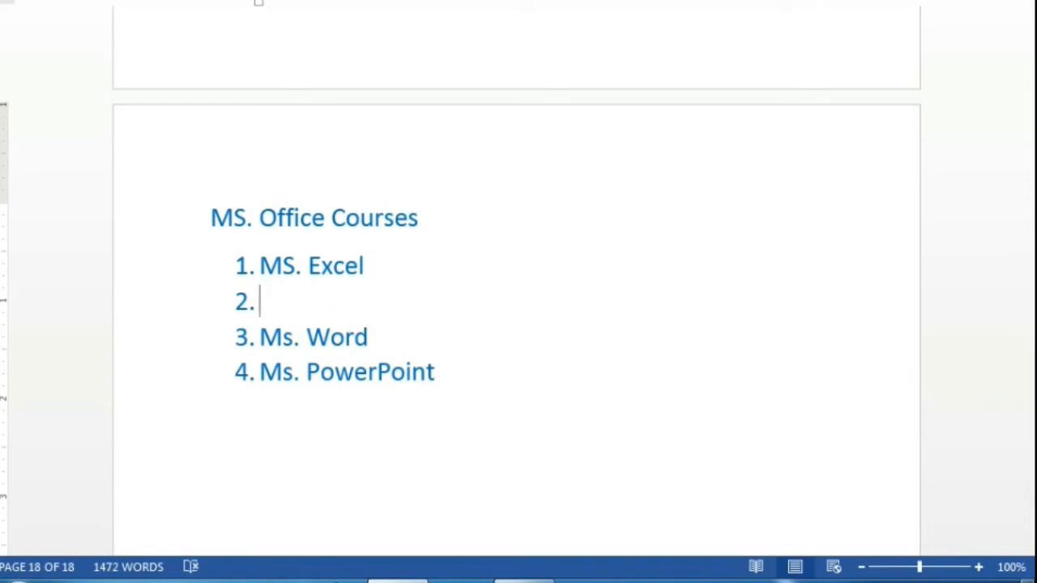
pyautogui.press('Tab')
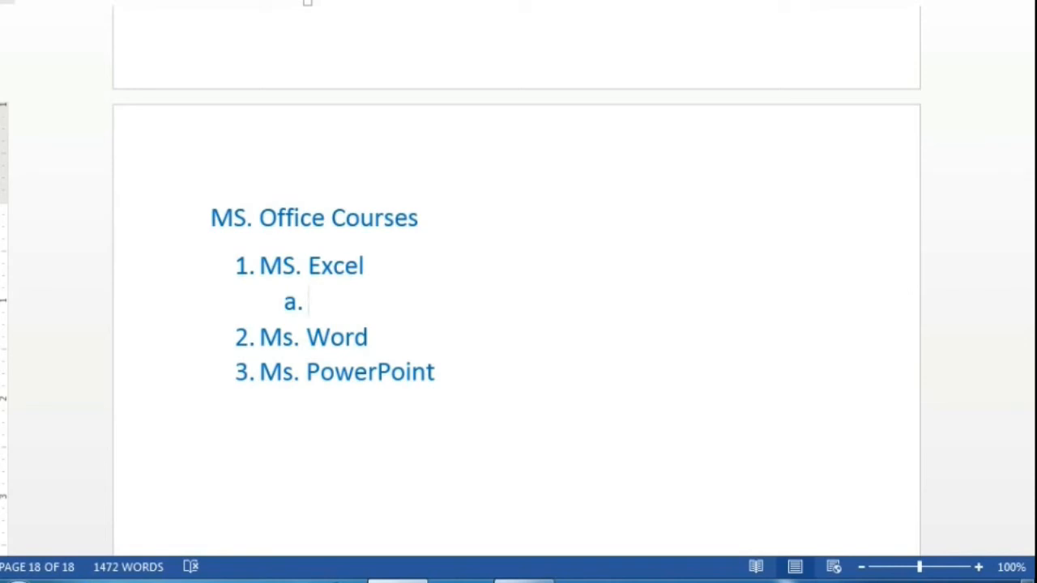
pyautogui.write('Formu')
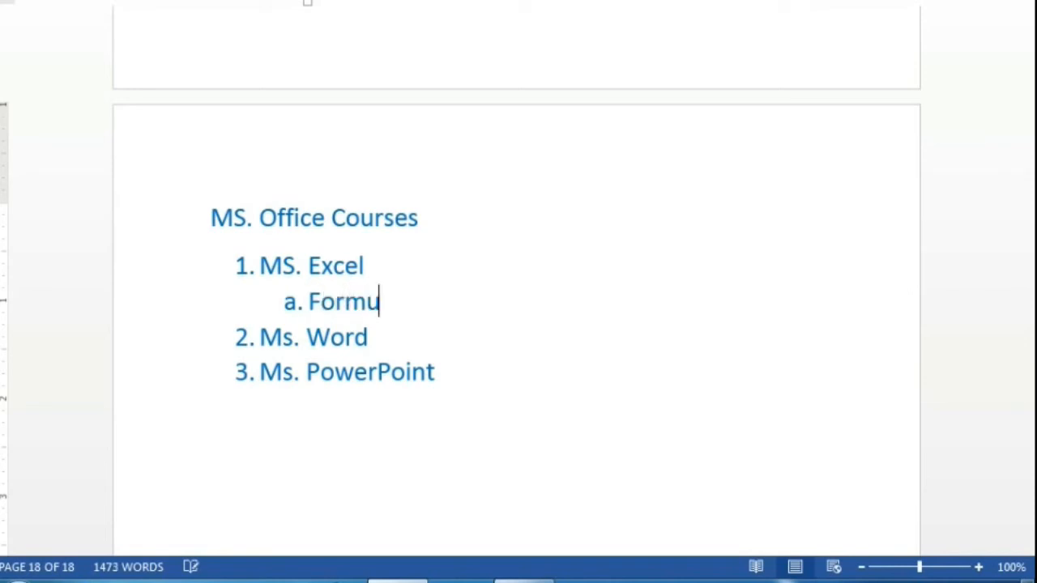
pyautogui.write('las')
pyautogui.press('Return')
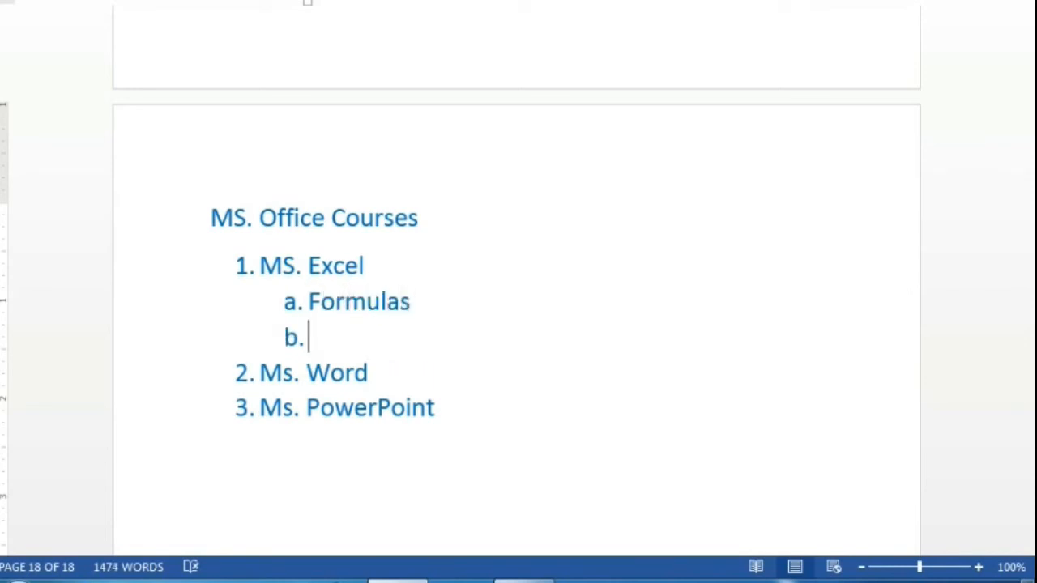
pyautogui.write('Pivot T')
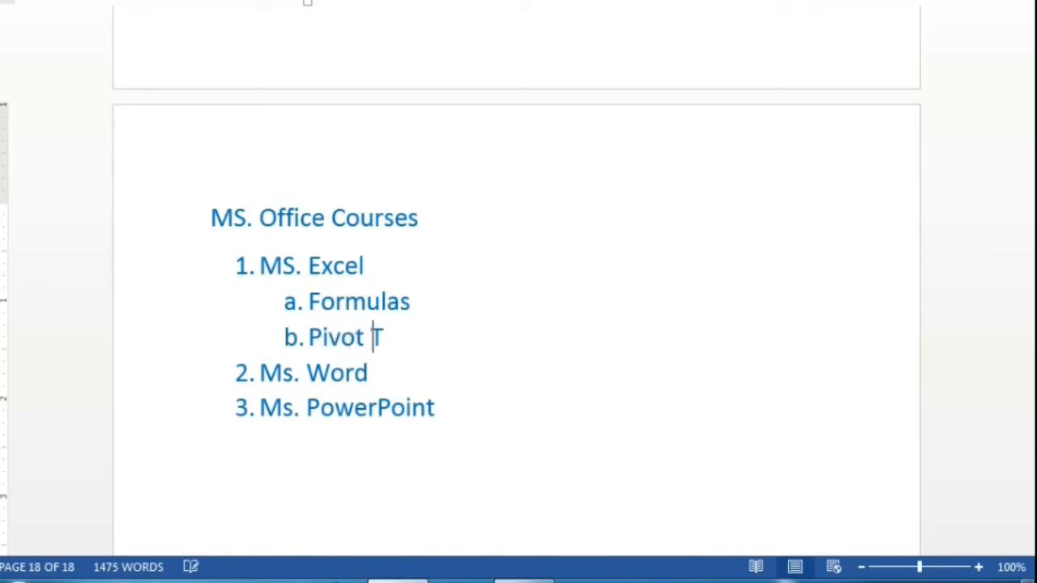
pyautogui.write('able')
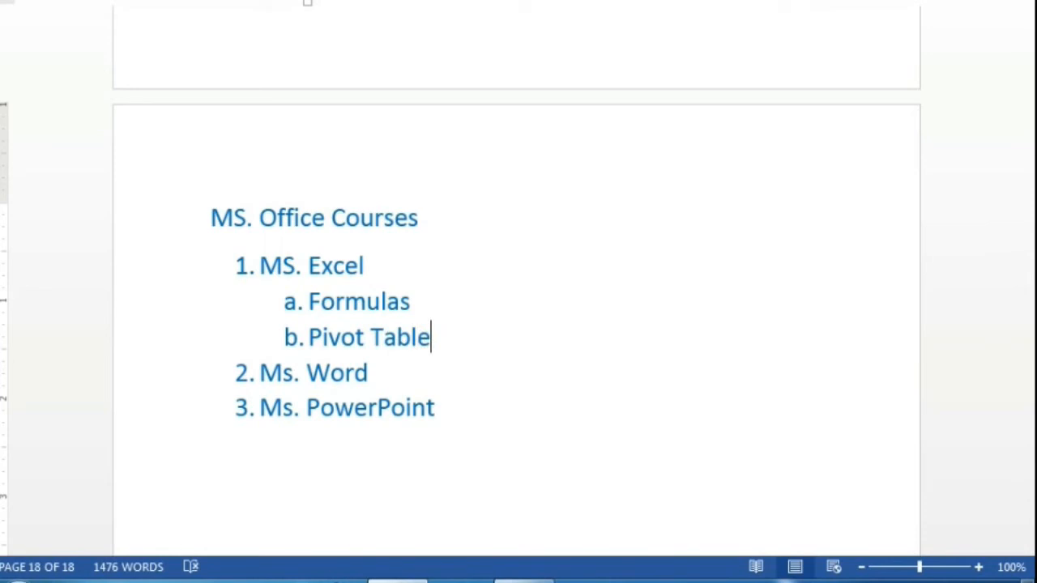
# Add the indented second-level items "Printout" and "Page Setup" under "Ms. Word" in the numbered list
pyautogui.click(369, 373)
pyautogui.press('Return')
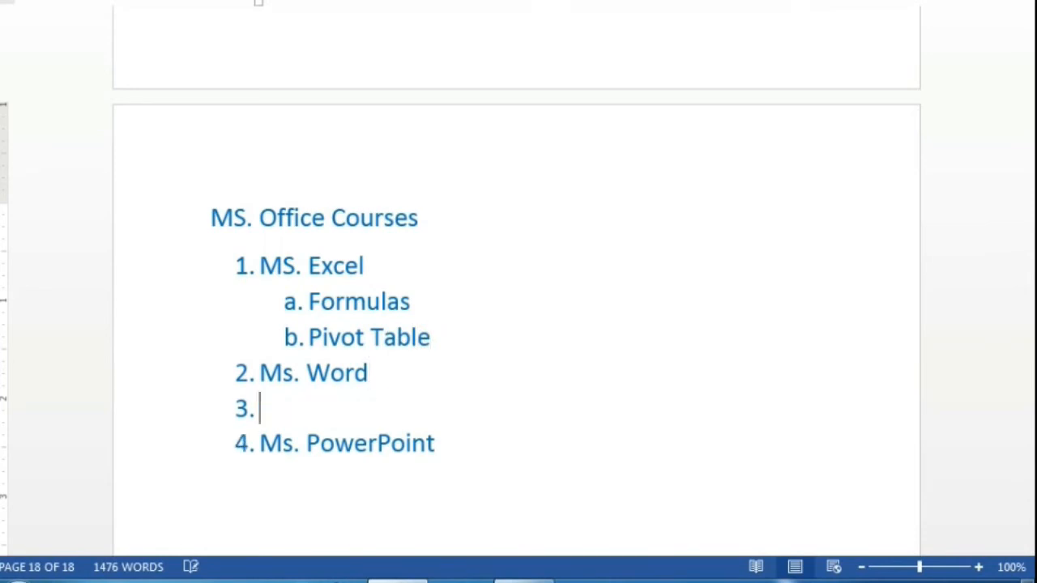
pyautogui.press('Tab')
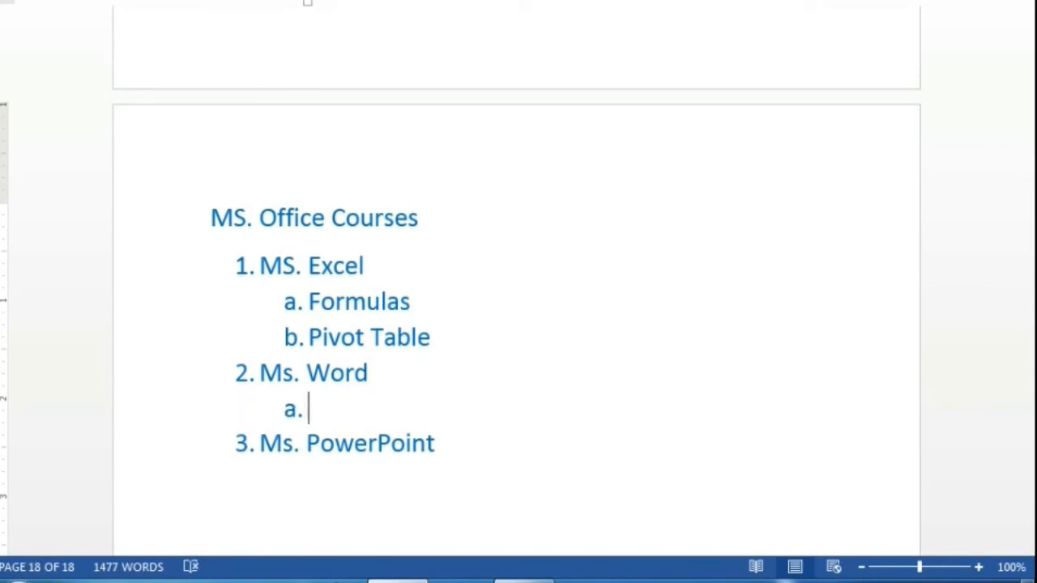
pyautogui.write('Prin')
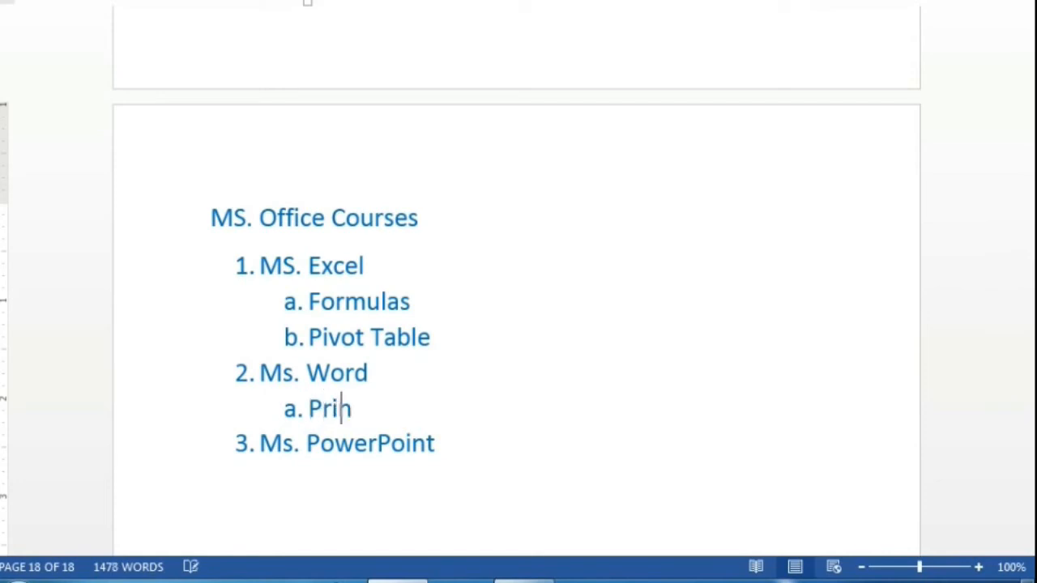
pyautogui.write('tout')
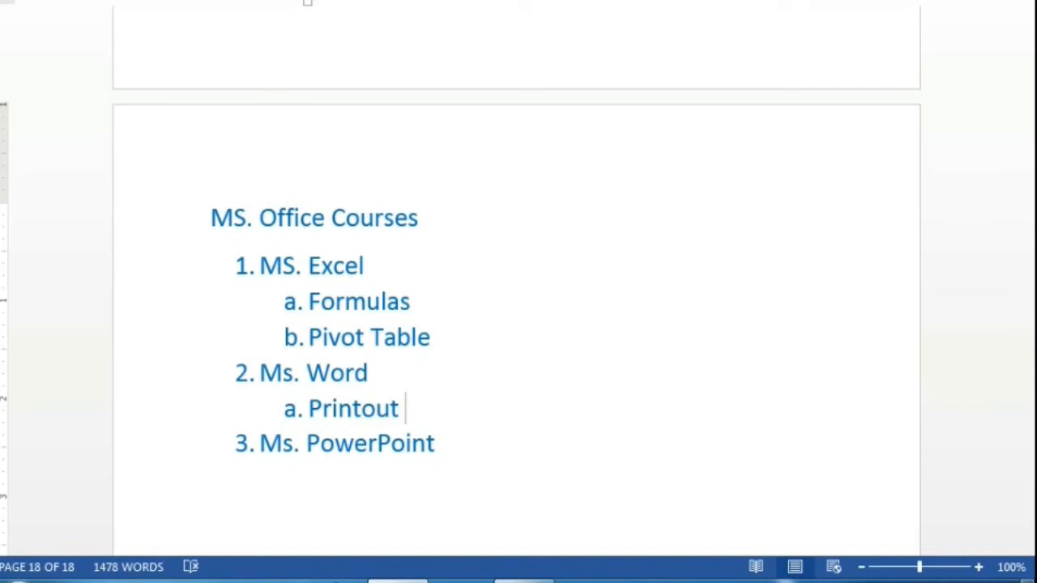
pyautogui.press('Return')
pyautogui.write('Page')
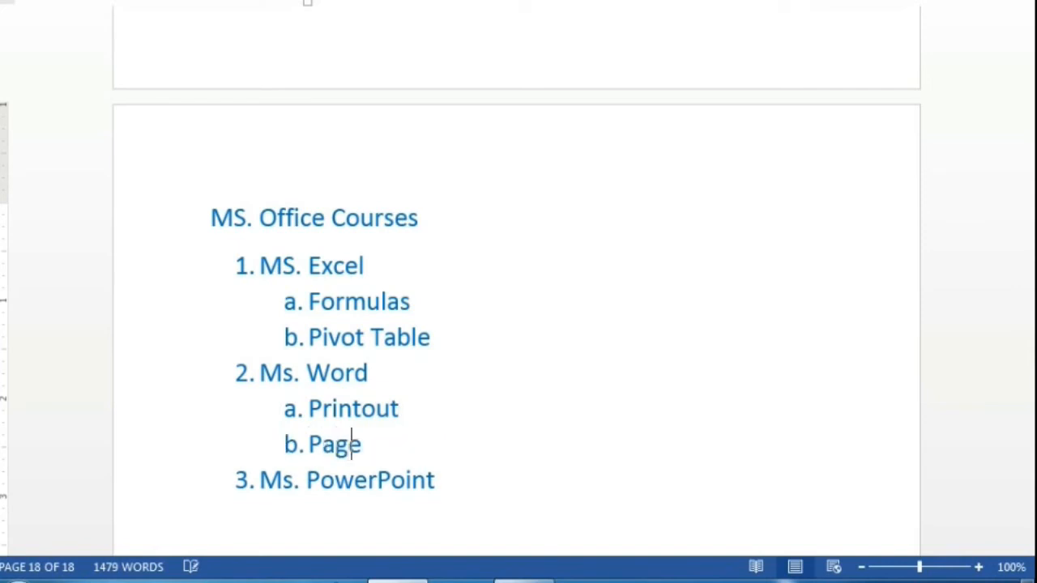
pyautogui.write(' Setup')
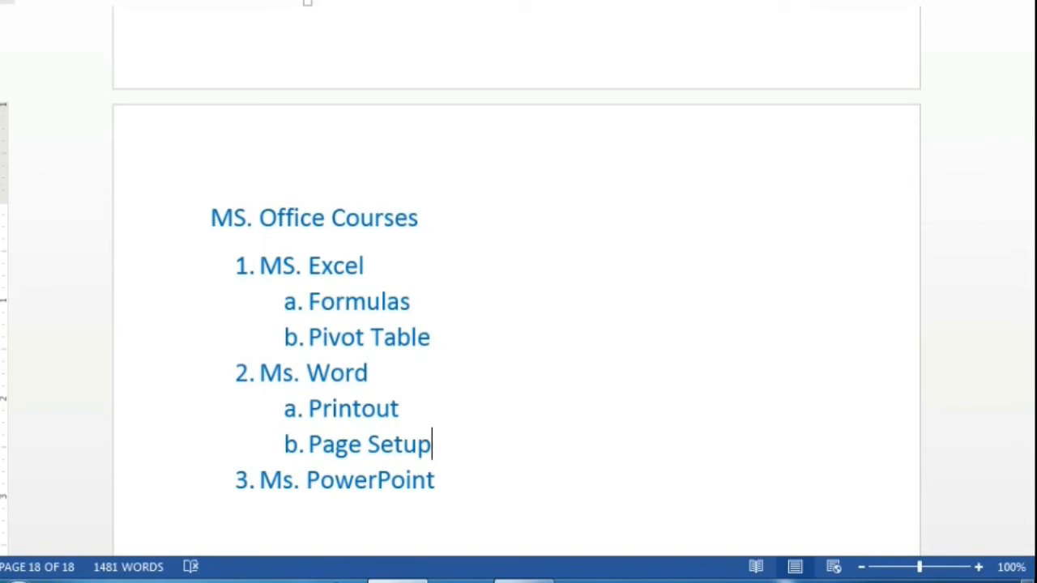
# Add the indented second-level items "Animation" and "Transition" under "Ms. PowerPoint"
pyautogui.press('Down')
pyautogui.press('Return')
pyautogui.press('Tab')
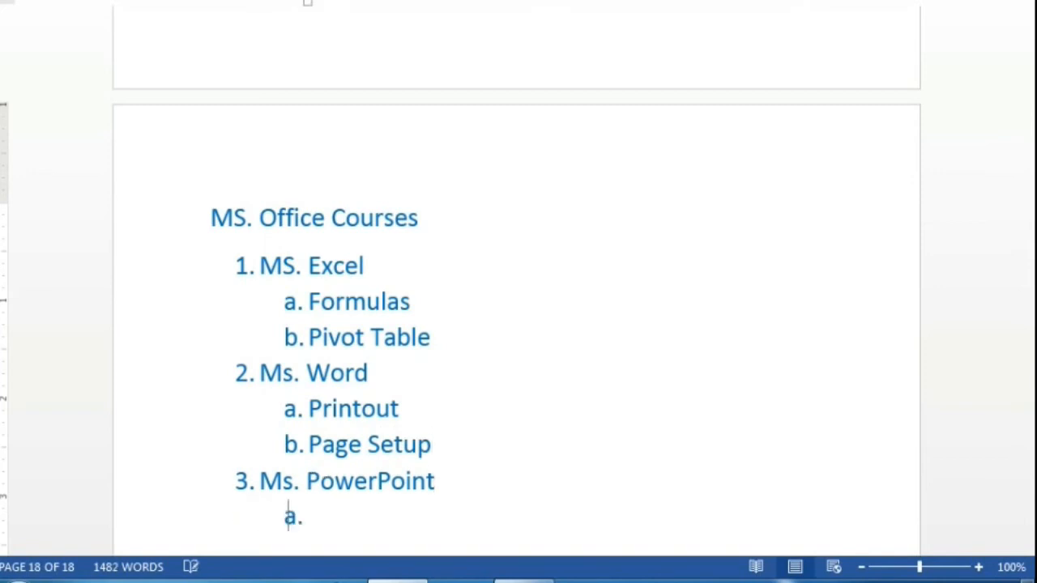
pyautogui.write('Animation')
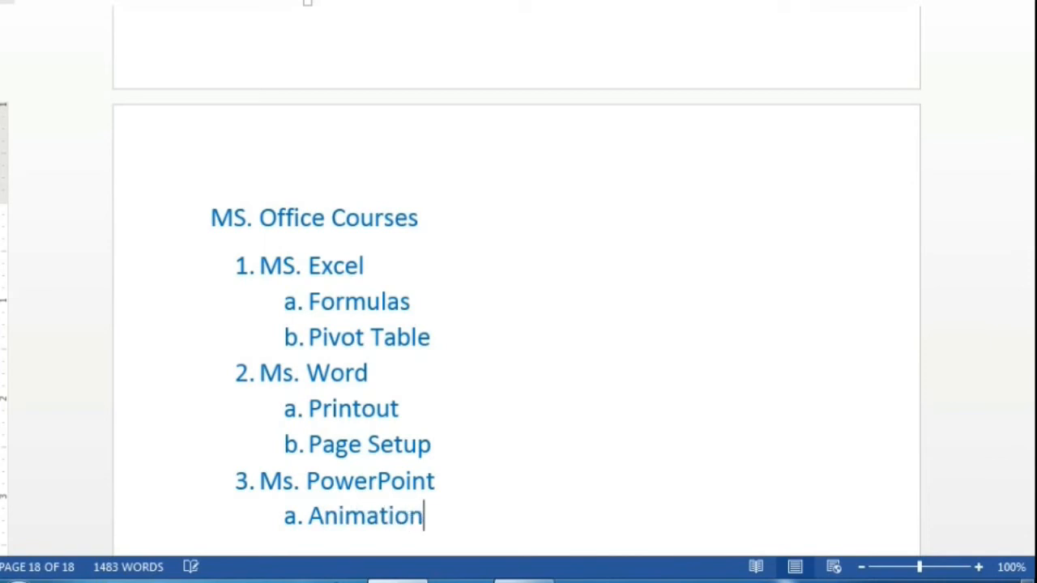
pyautogui.press('Return')
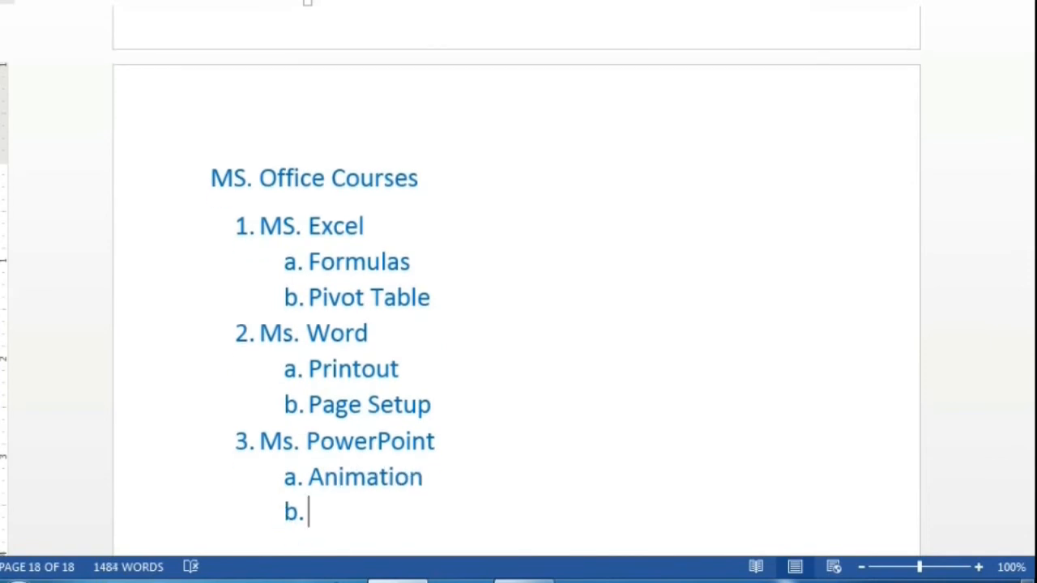
pyautogui.write('Transition')
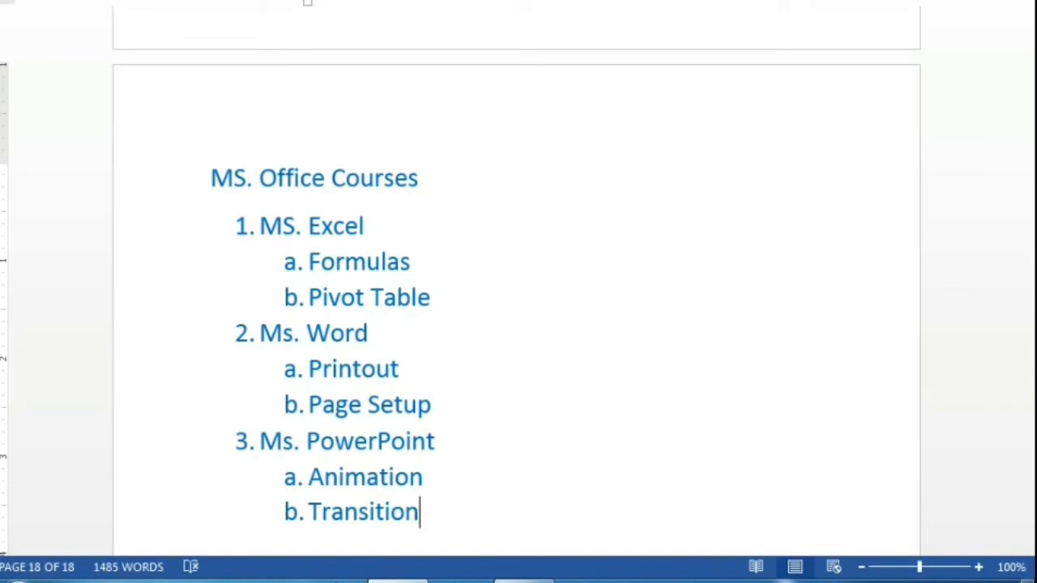
# Add the third-level items "Sum" and "Average" under "Formulas" in the MS. Excel section of the list
pyautogui.scroll(-2, 446, 197)
pyautogui.click(446, 197)
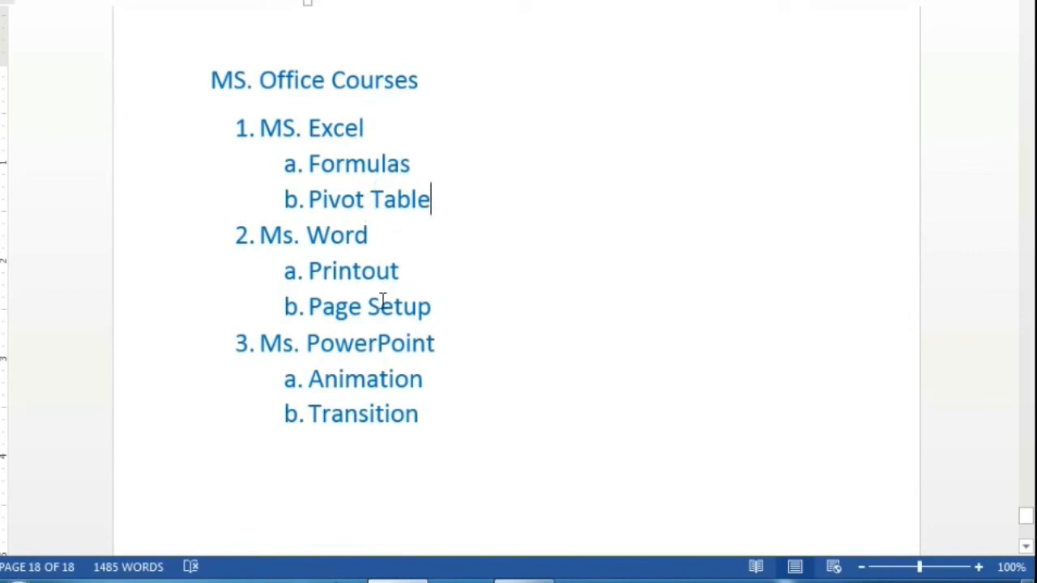
pyautogui.click(425, 163)
pyautogui.click(466, 183)
pyautogui.press('Return')
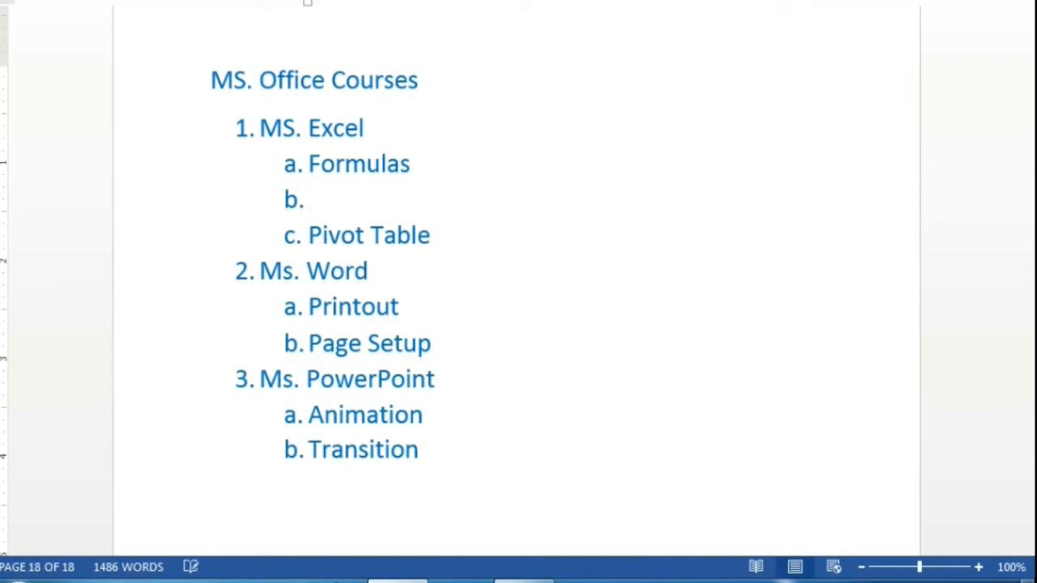
pyautogui.press('Tab')
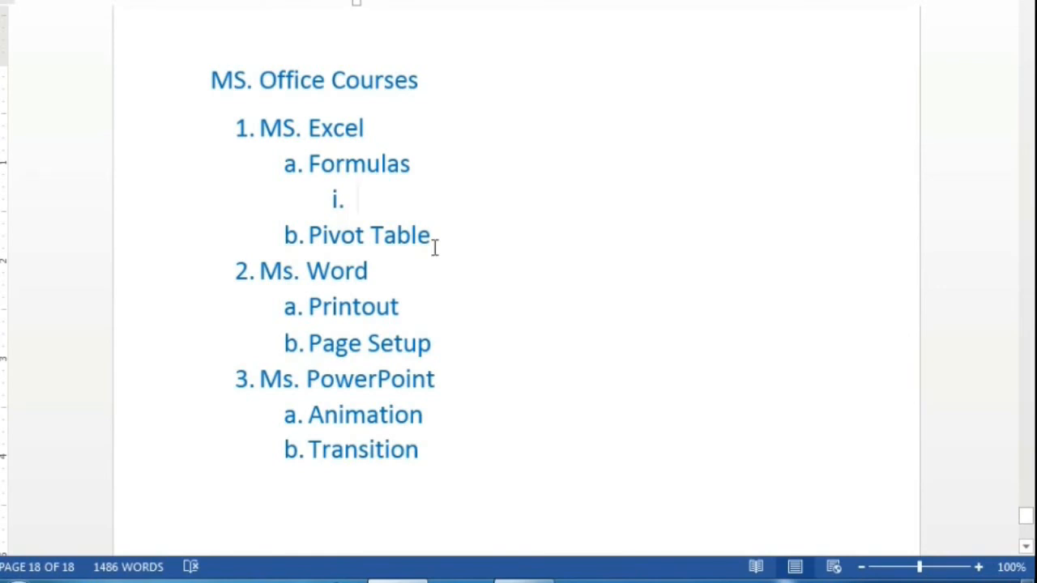
pyautogui.write('Sum')
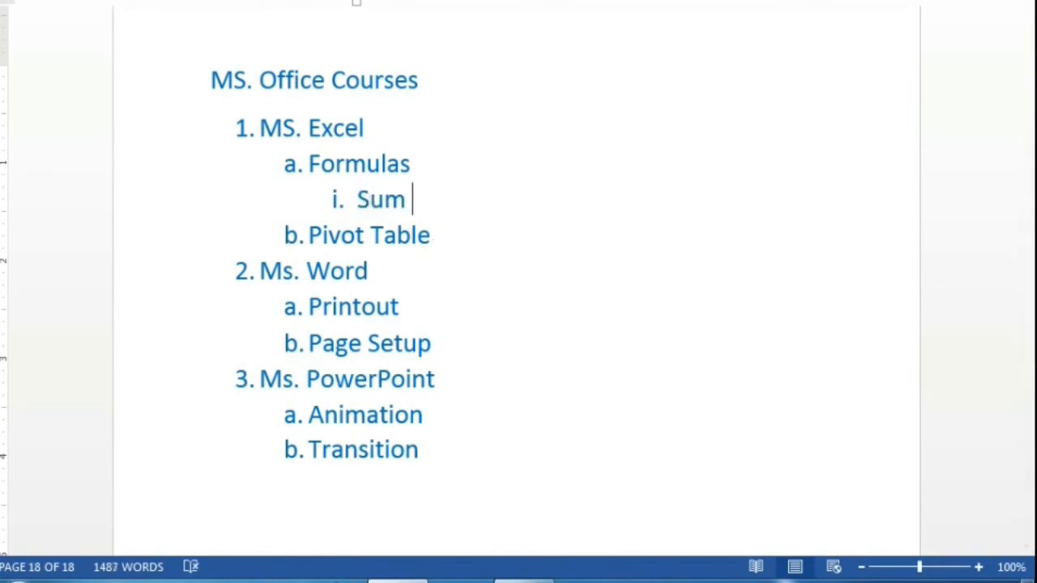
pyautogui.press('Return')
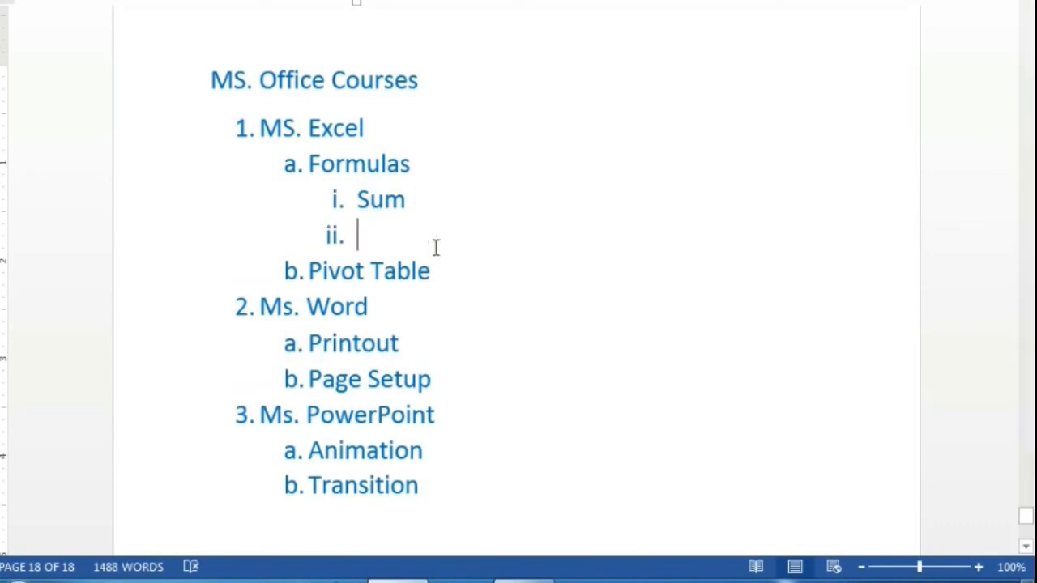
pyautogui.write('Average')
# Continue the third-level list under "Formulas" with the items "Min" and "Max" below "Average"
pyautogui.press('Return')
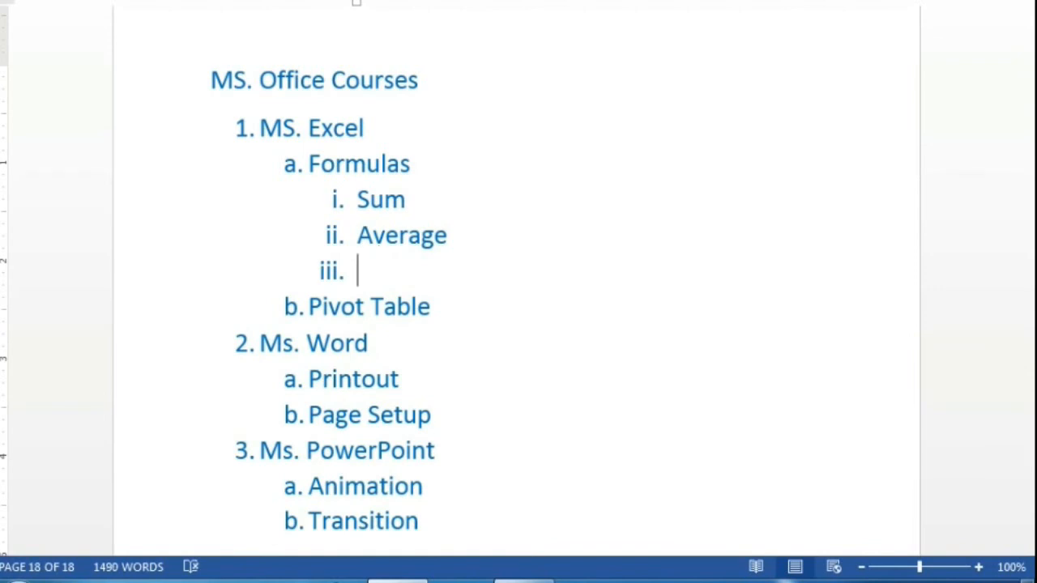
pyautogui.write('Mini')
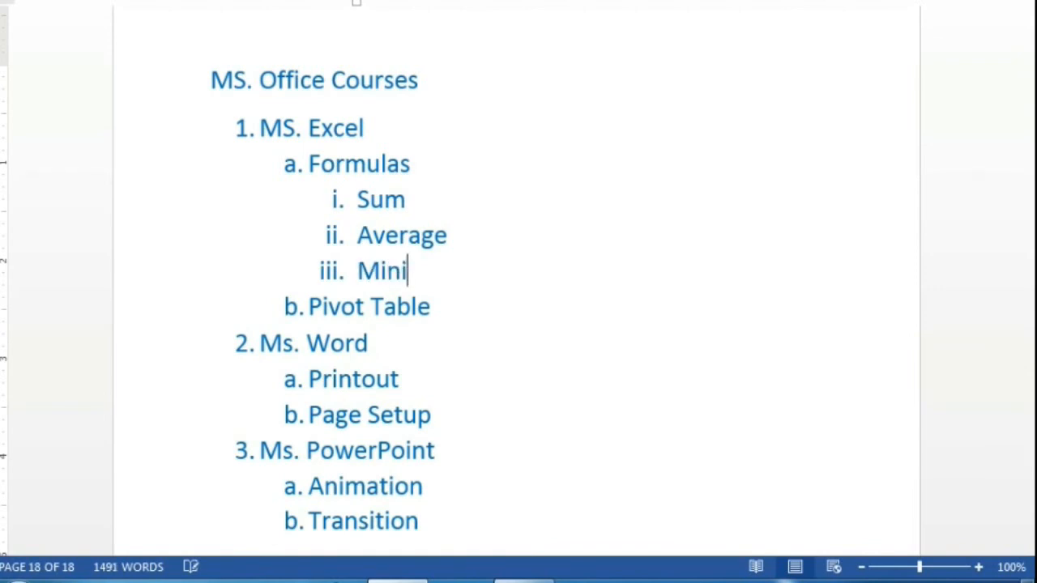
pyautogui.press('BackSpace')
pyautogui.press('Return')
pyautogui.write('Max')
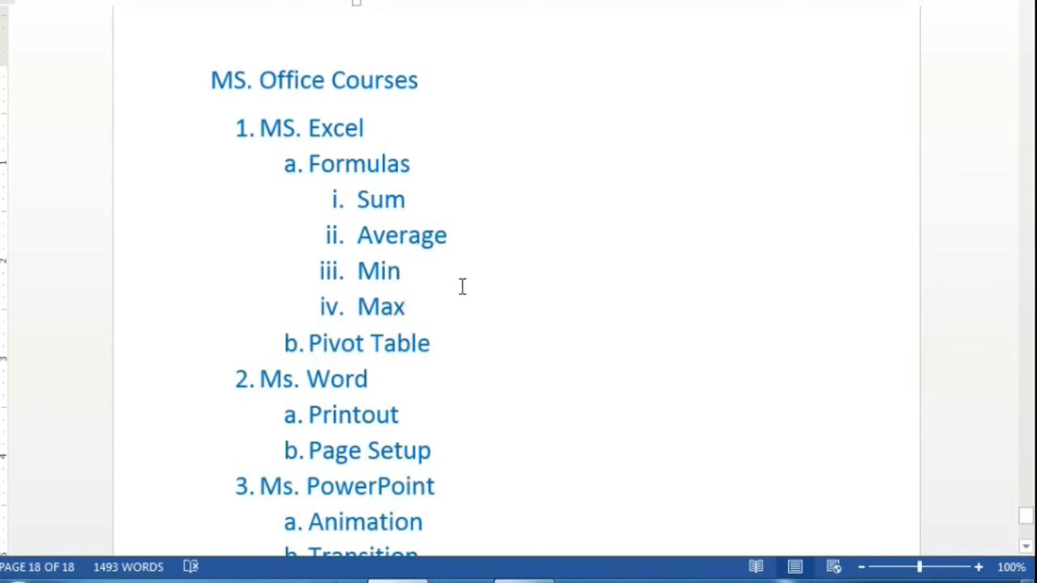
pyautogui.scroll(-1, 464, 200)
pyautogui.scroll(-1, 465, 200)
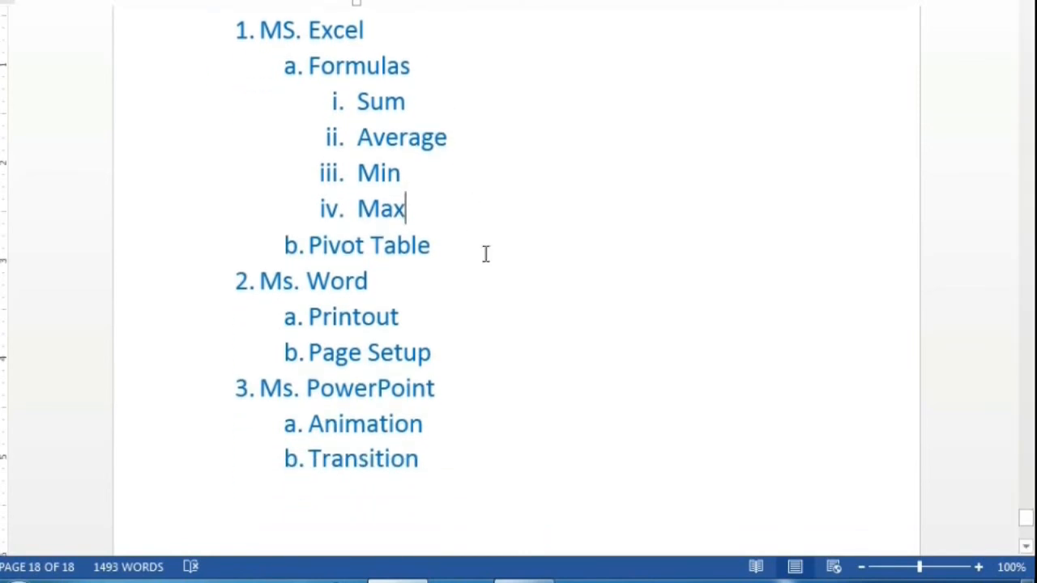
pyautogui.scroll(2, 486, 252)
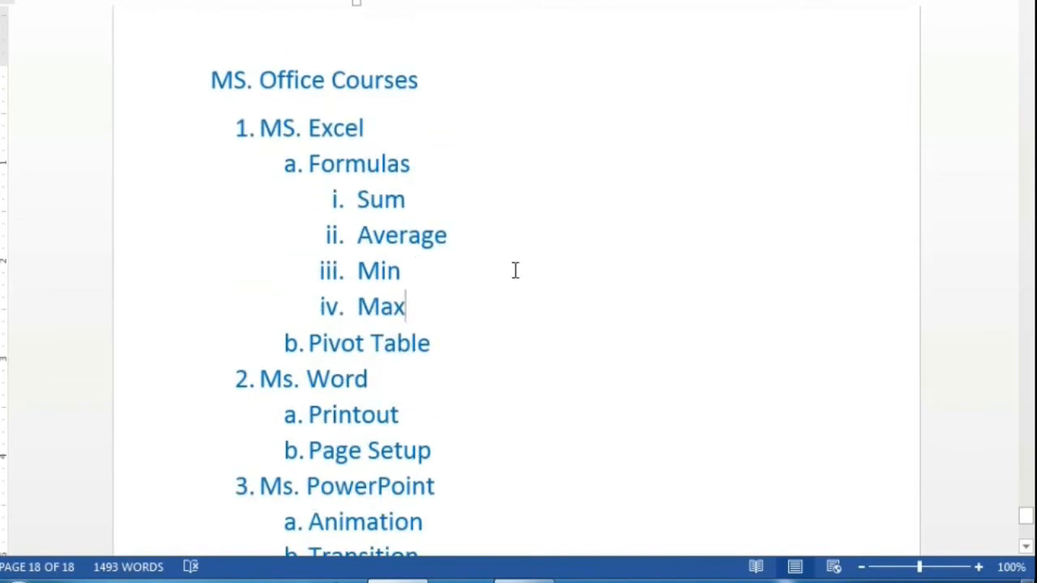
pyautogui.scroll(10, 515, 270)
pyautogui.scroll(15, 516, 270)
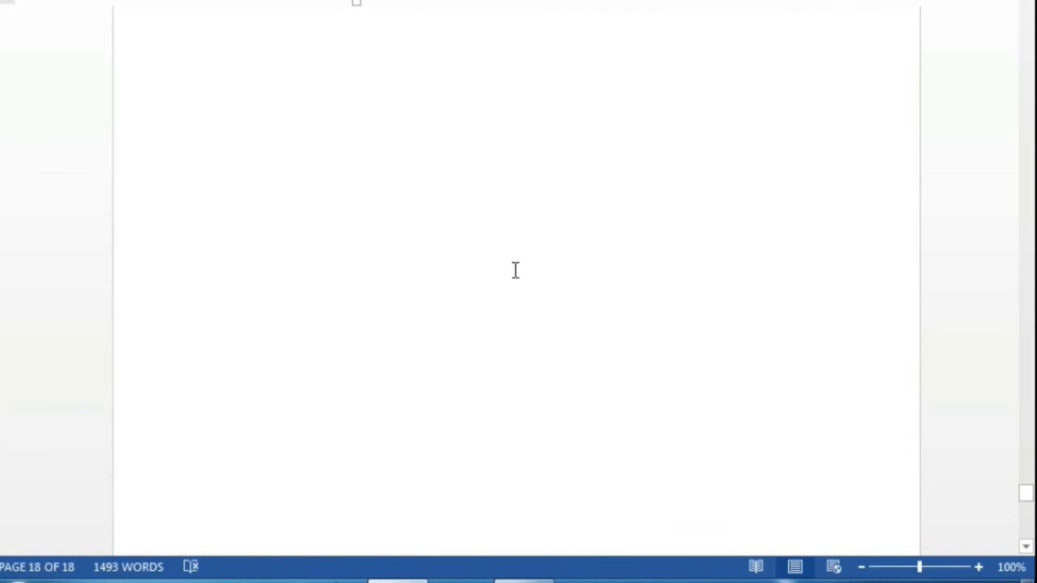